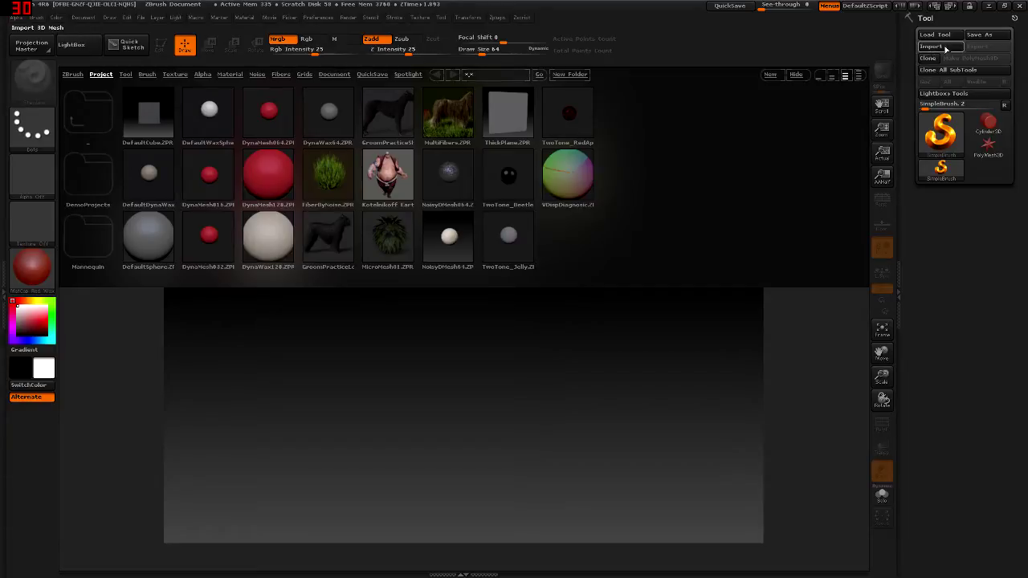
Load the DynaMesh128.ZPR sample project from LightBox's Project tab
double_click(259, 183)
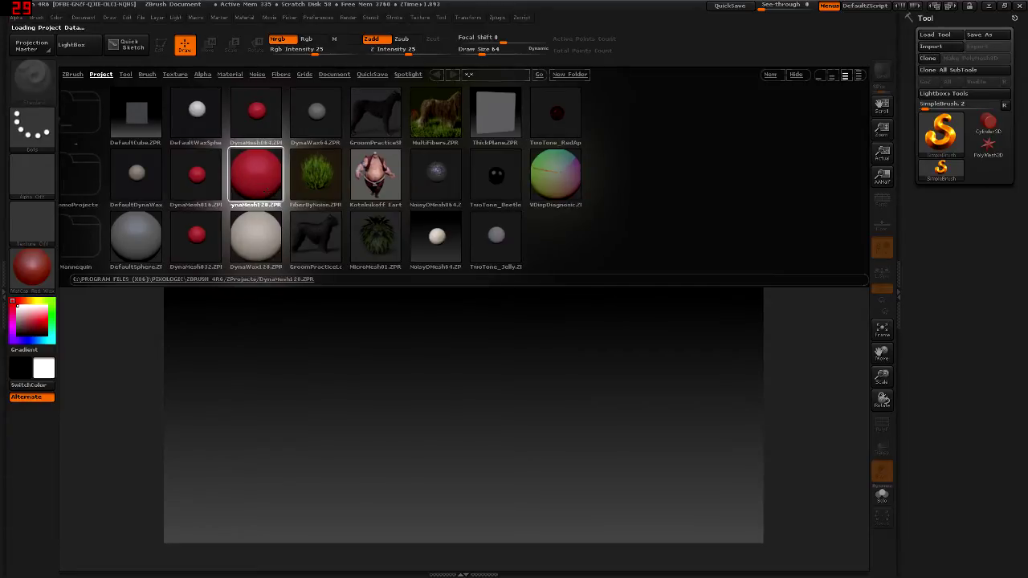
Hide the floor, enable perspective, and lower Draw's Angle Of View to 78.6842
left_click(882, 225)
left_click(882, 201)
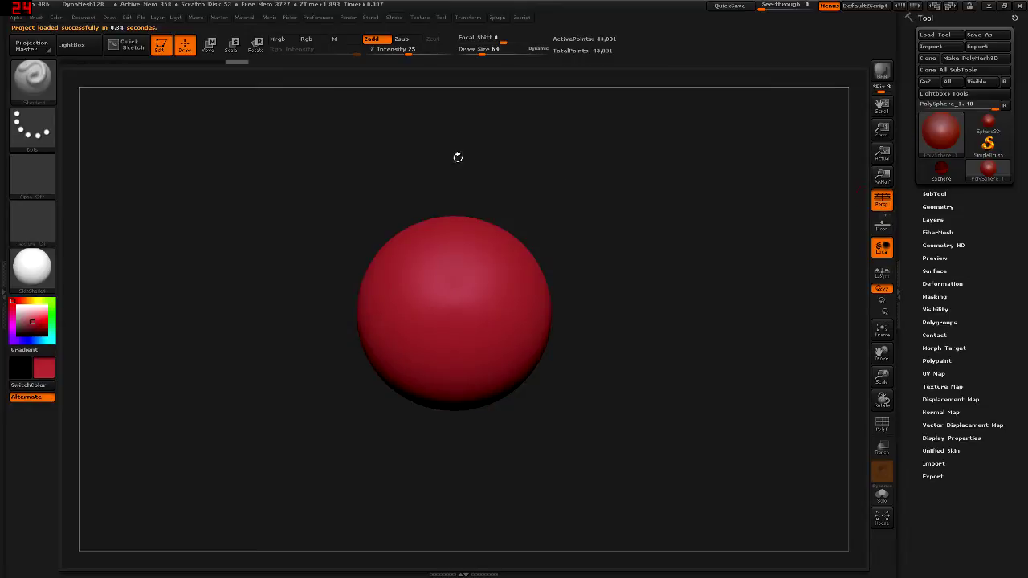
left_click(128, 18)
left_click(109, 18)
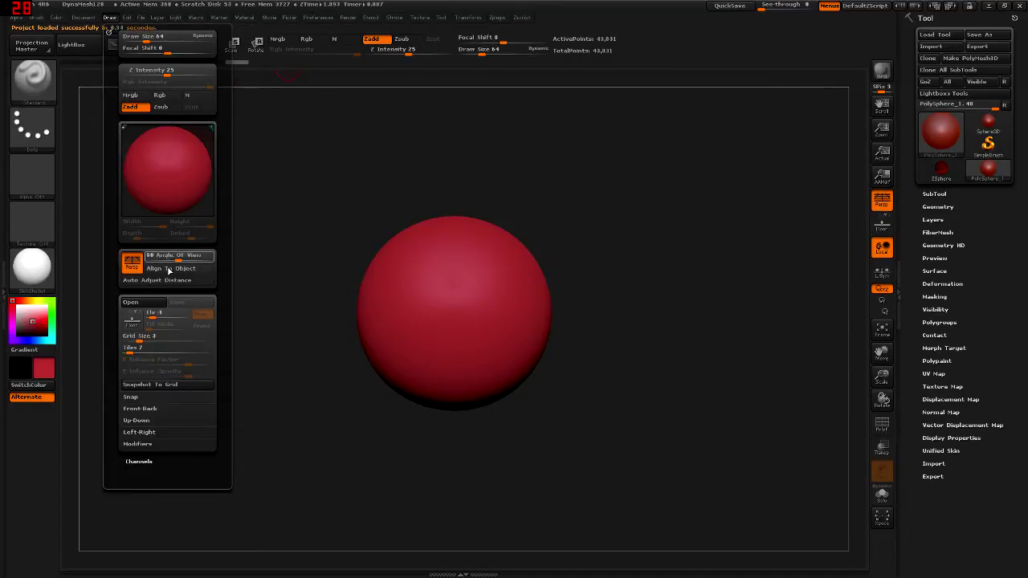
left_click_drag(180, 258, 177, 249)
Sculpt mirrored eyes and a smiling mouth onto the sphere with the Standard brush
mouse_move(451, 275)
left_mouse_down()
mouse_move(434, 318)
mouse_move(422, 269)
mouse_move(437, 261)
left_mouse_up()
mouse_move(454, 361)
left_mouse_down()
mouse_move(404, 320)
mouse_move(424, 361)
left_mouse_up()
left_click_drag(414, 265, 389, 314)
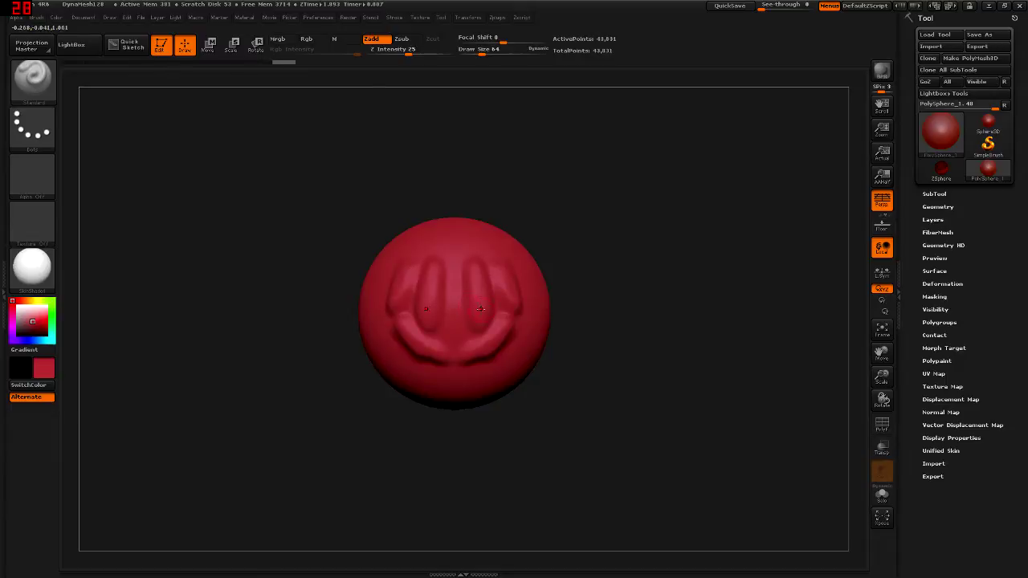
Save the sculpted sphere to the Desktop (Escritorio) as the tool asdasdas.ZTL
left_click(980, 35)
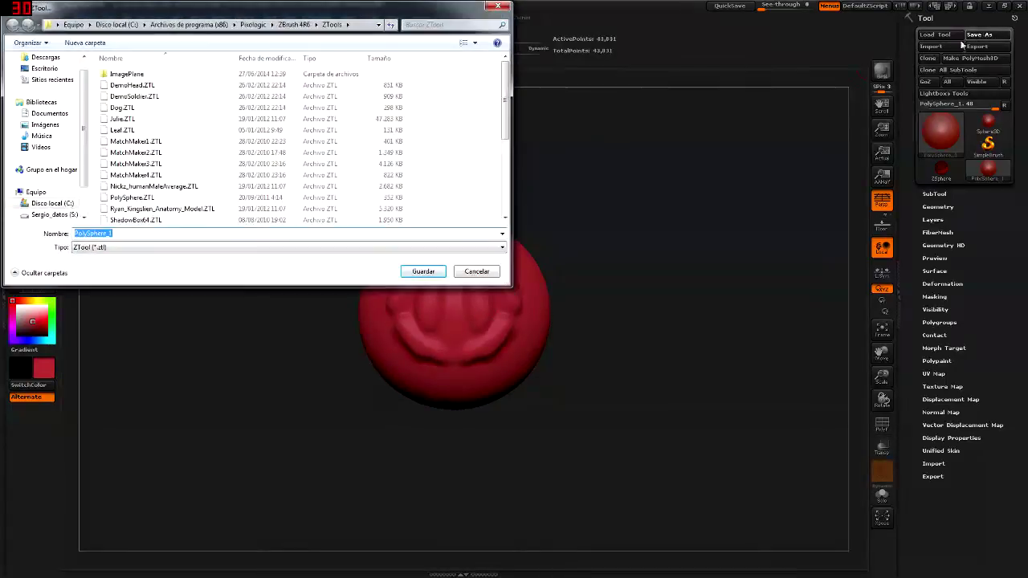
left_click(44, 69)
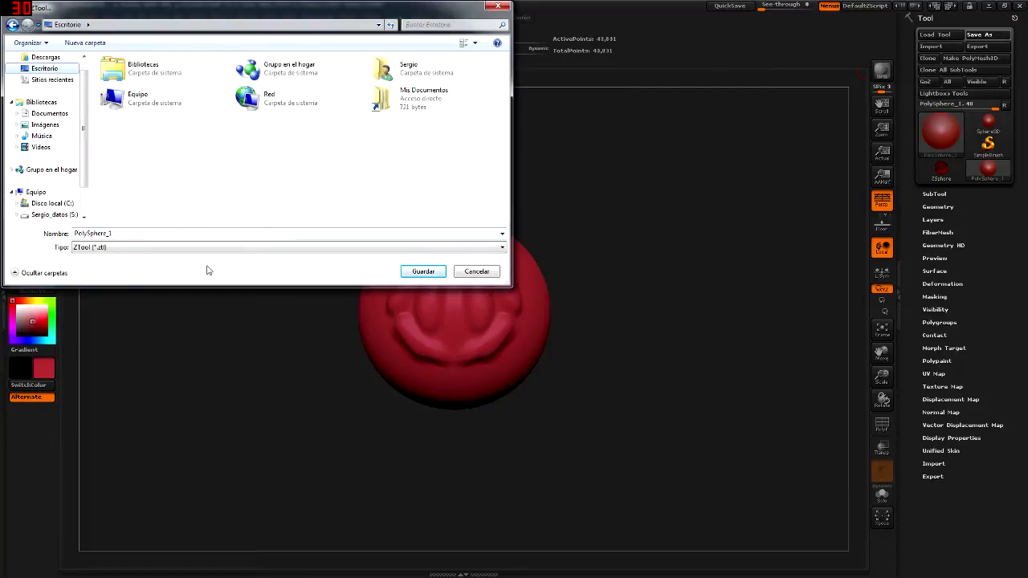
left_click_drag(71, 233, 141, 241)
type("asdasdas")
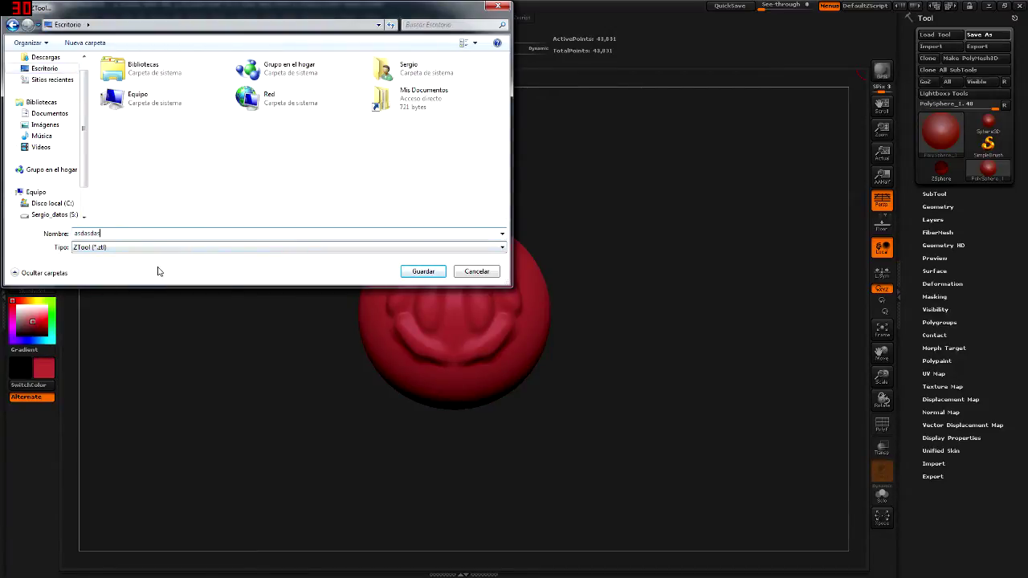
left_click(419, 275)
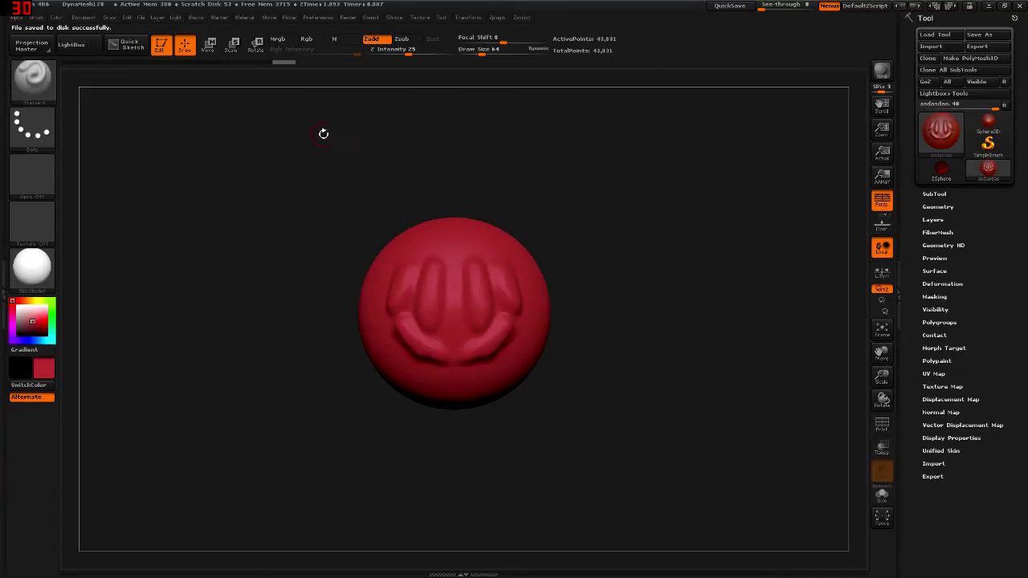
Undo to the plain sphere, then load asdasdas.ZTL from the Desktop and rotate it into view
left_click(80, 71)
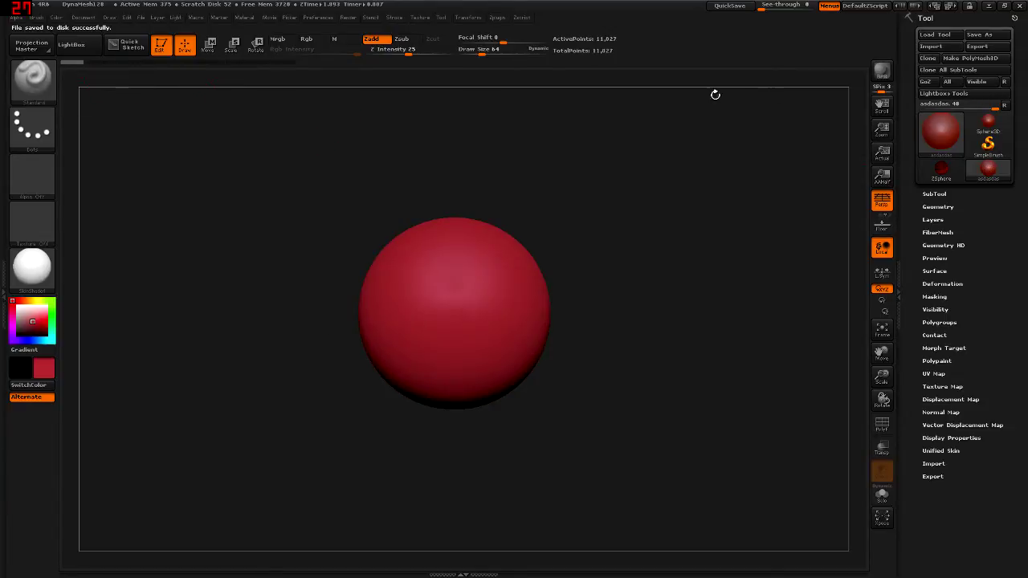
left_click(934, 35)
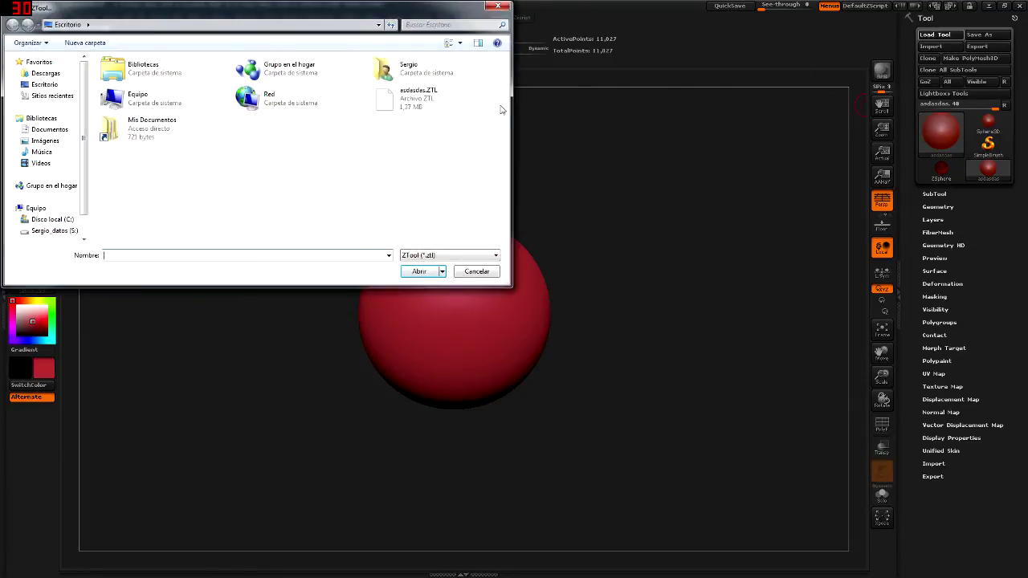
double_click(442, 93)
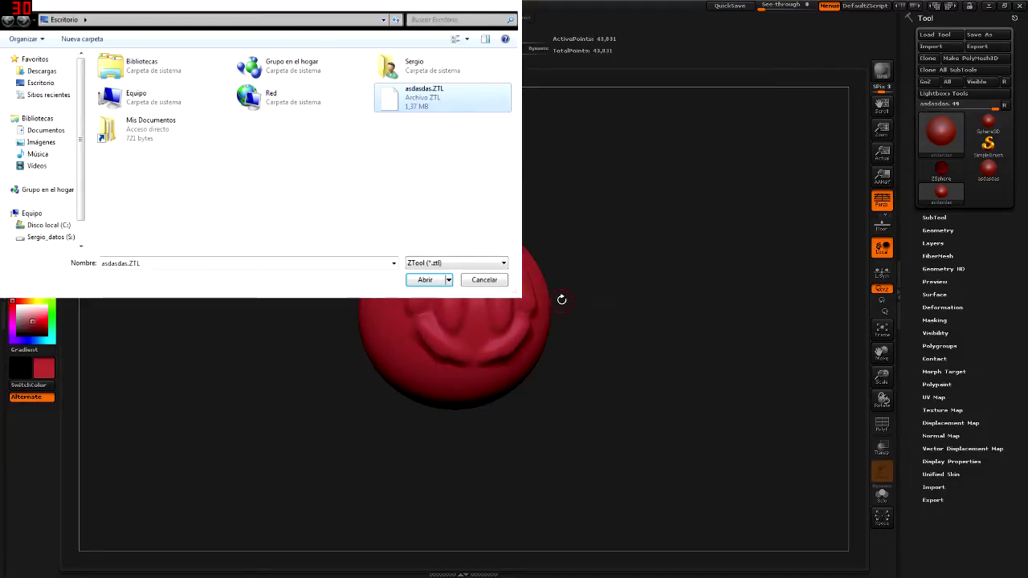
left_click_drag(556, 291, 546, 321)
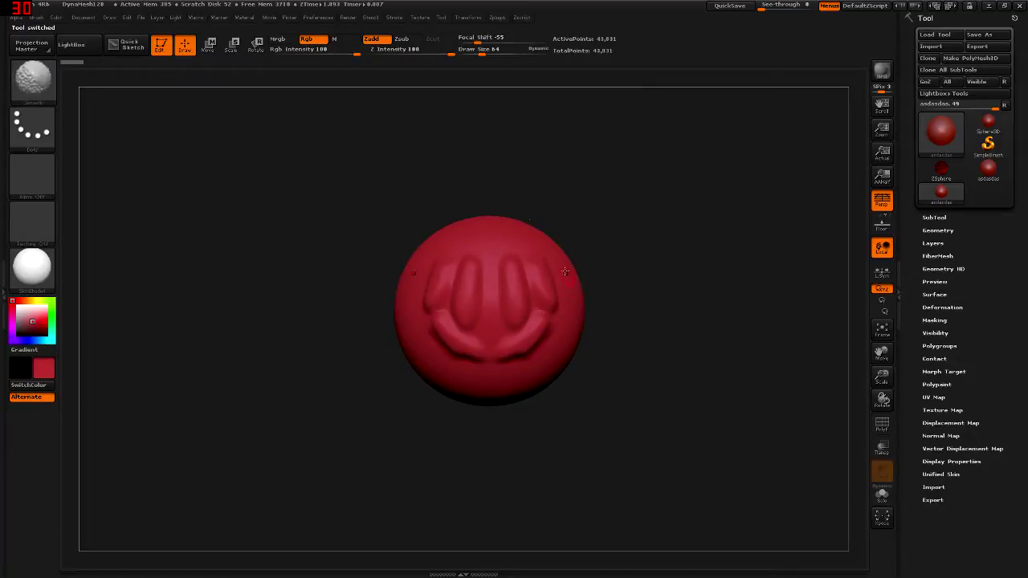
mouse_move(533, 298)
left_mouse_down()
mouse_move(482, 201)
mouse_move(492, 212)
left_mouse_up()
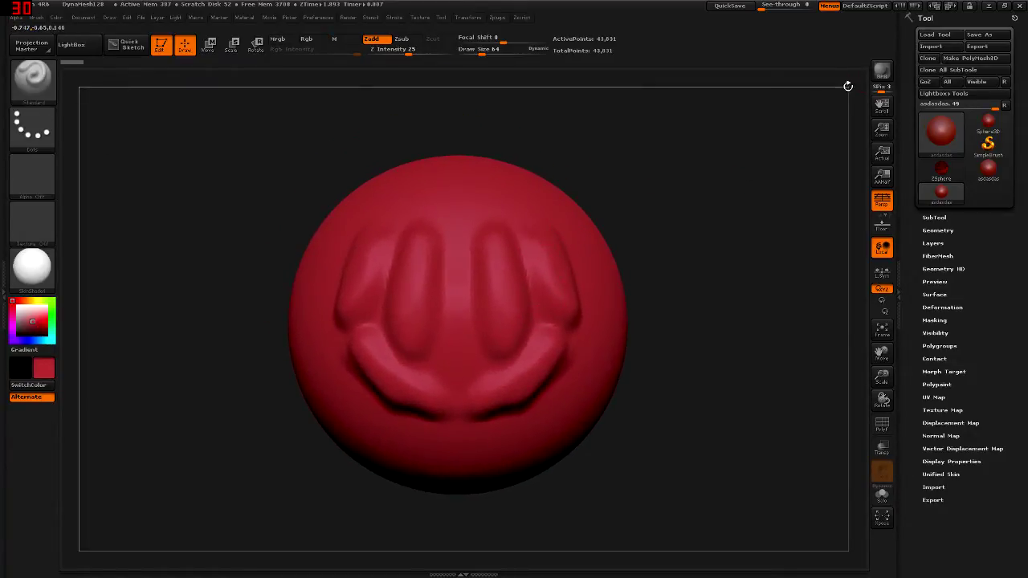
Bring up the Export Mesh dialog on the Desktop and expand its file-type list
left_click(934, 35)
mouse_move(503, 260)
right_mouse_down()
mouse_move(473, 296)
mouse_move(750, 141)
right_mouse_up()
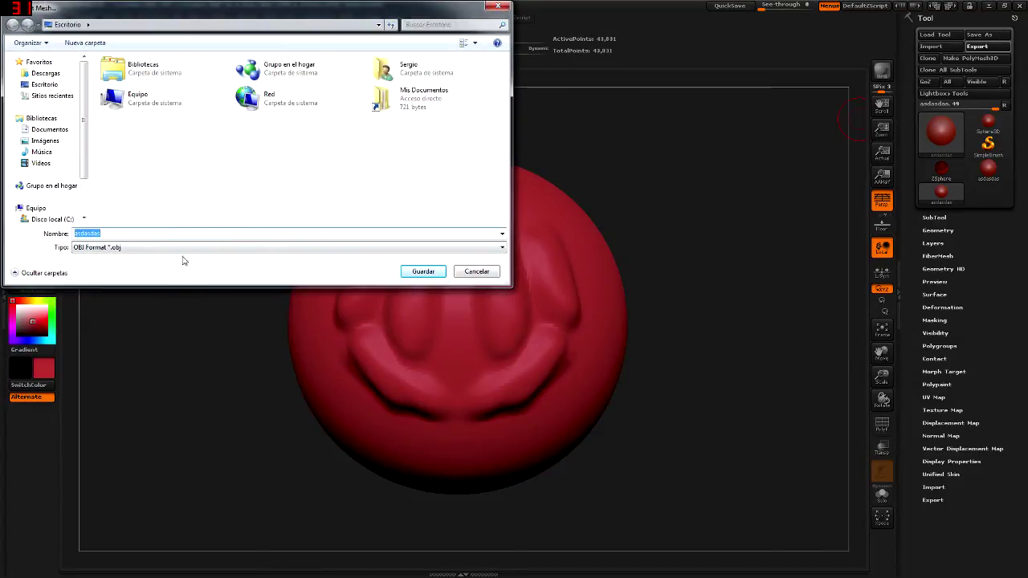
left_click(166, 247)
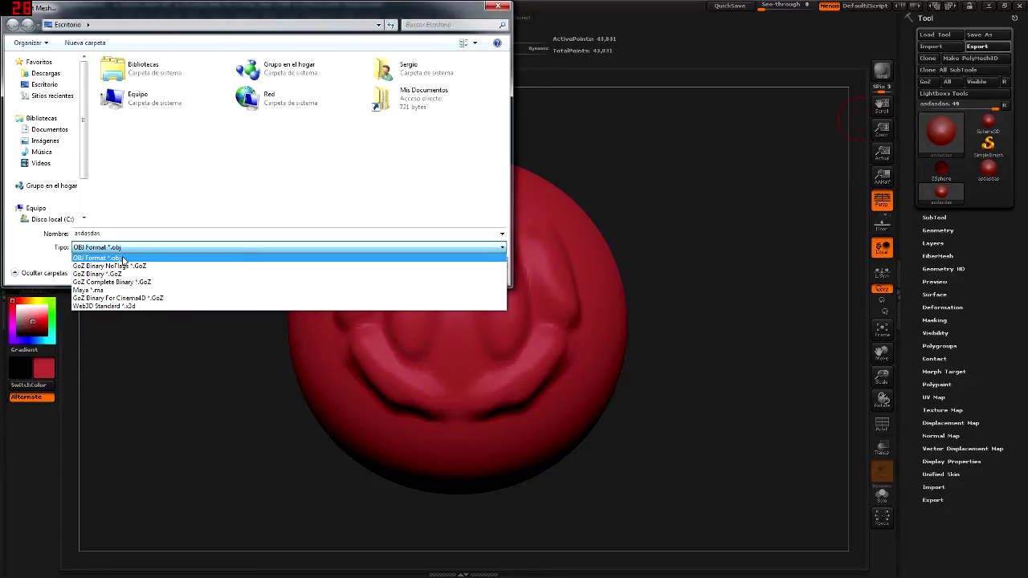
Export the mesh to the Desktop as asdasdas in OBJ Format *.obj
left_click(125, 258)
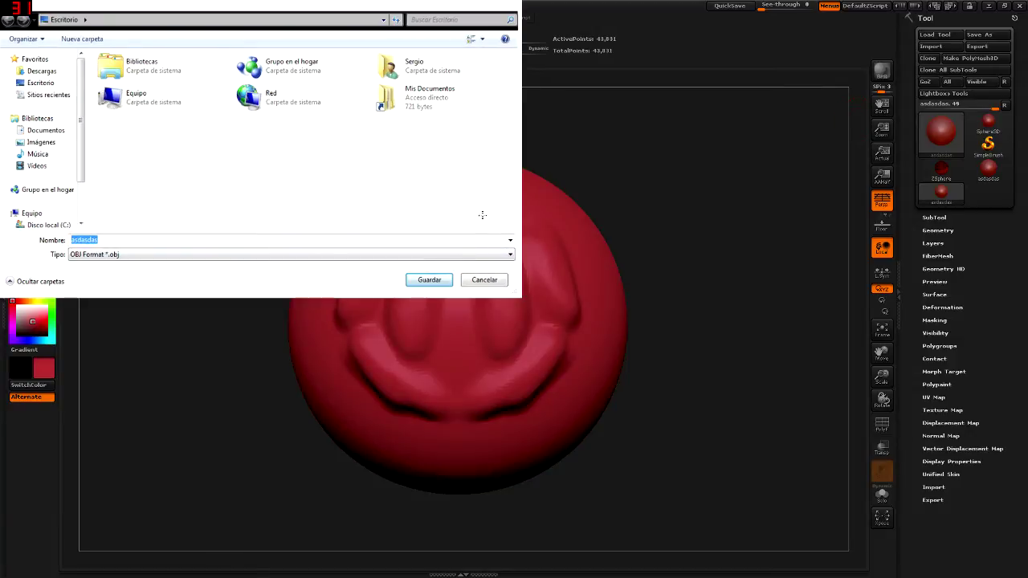
key("Return")
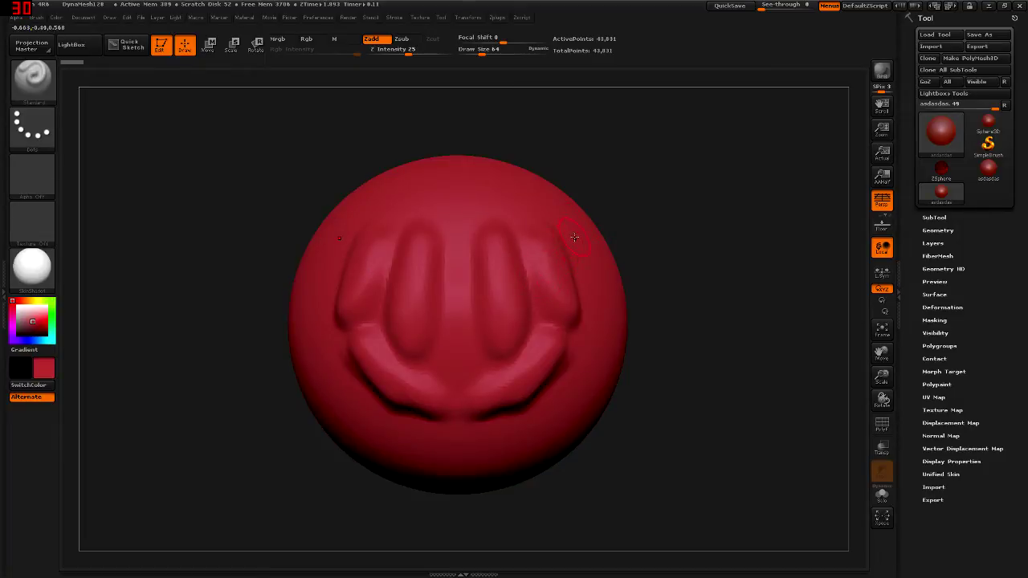
Minimise ZBrush, select asdasdas.OBJ on the desktop, and restore ZBrush
left_click(990, 7)
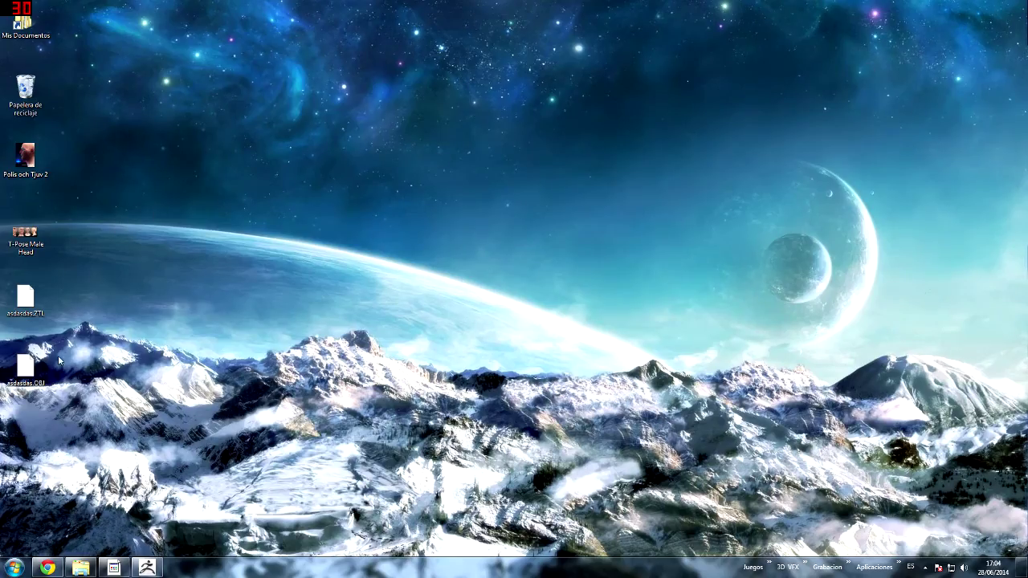
left_click(28, 371)
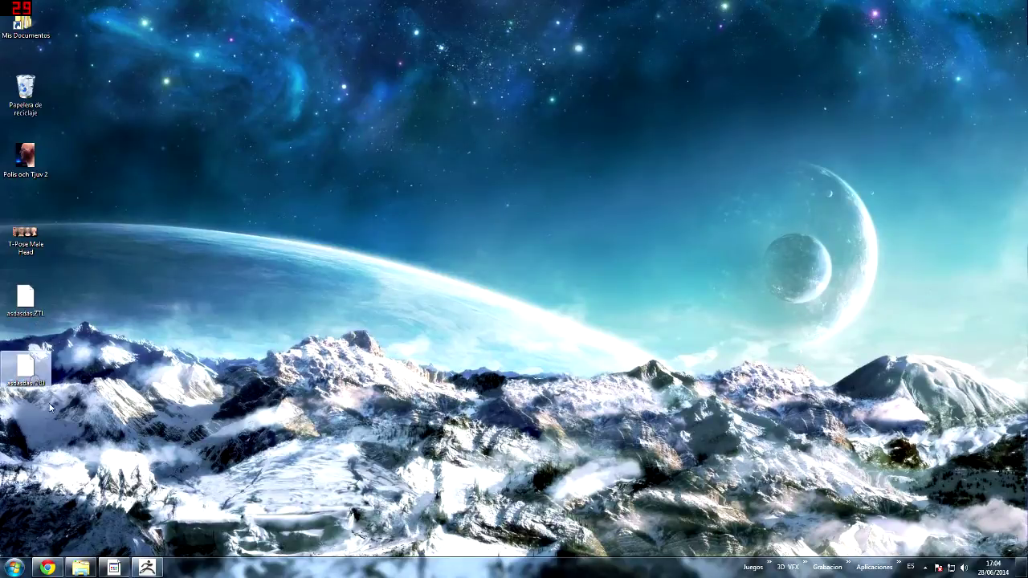
left_click(141, 569)
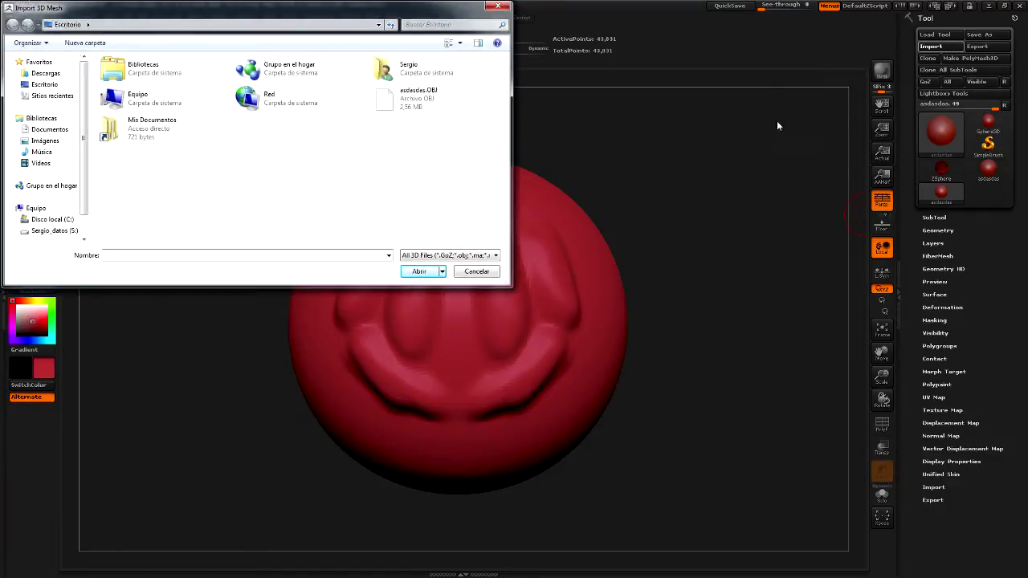
Import asdasdas.OBJ from the Desktop as a tool, then select the plain Sphere3D tool
left_click(484, 280)
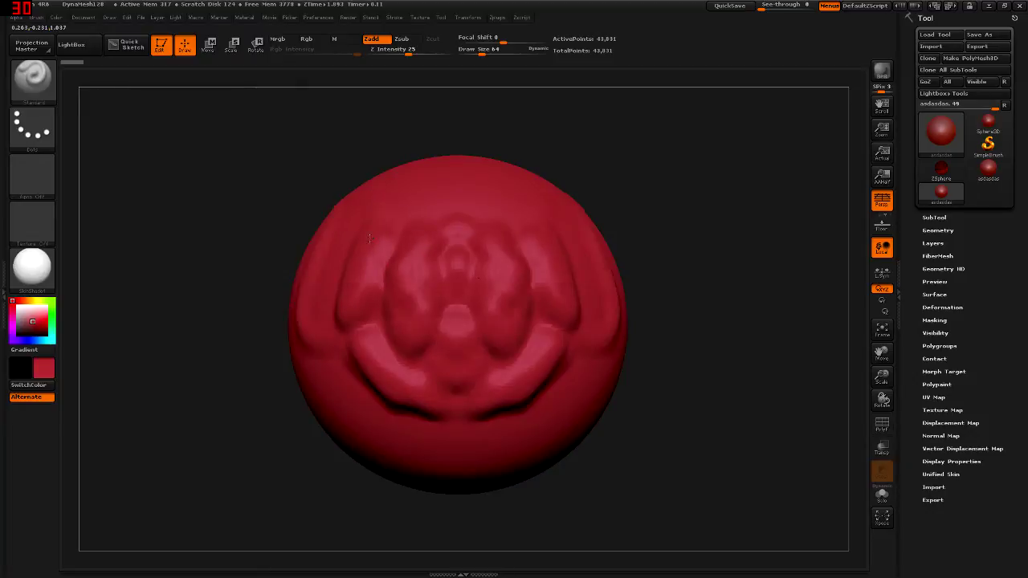
left_click_drag(364, 281, 810, 121)
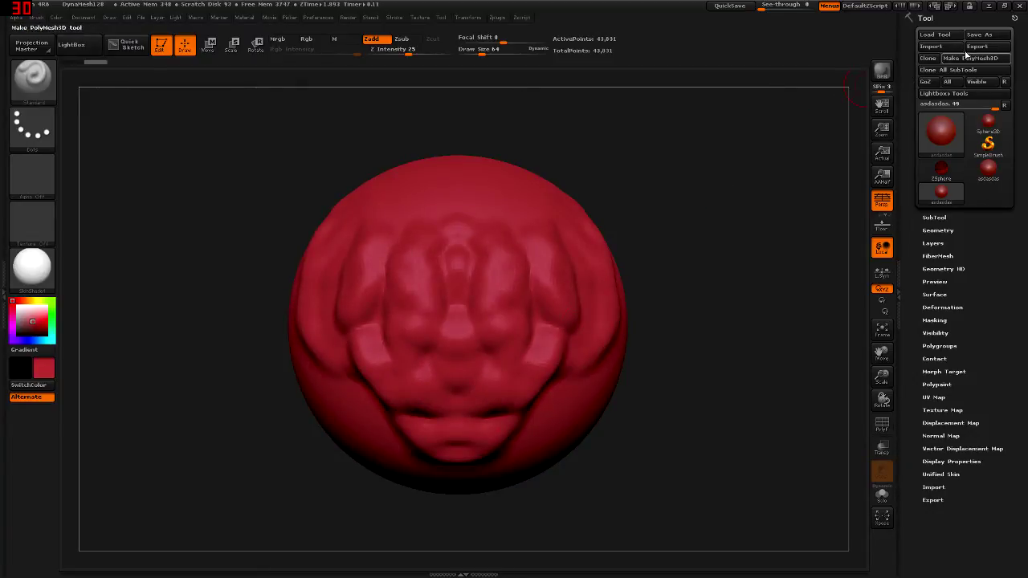
left_click(930, 46)
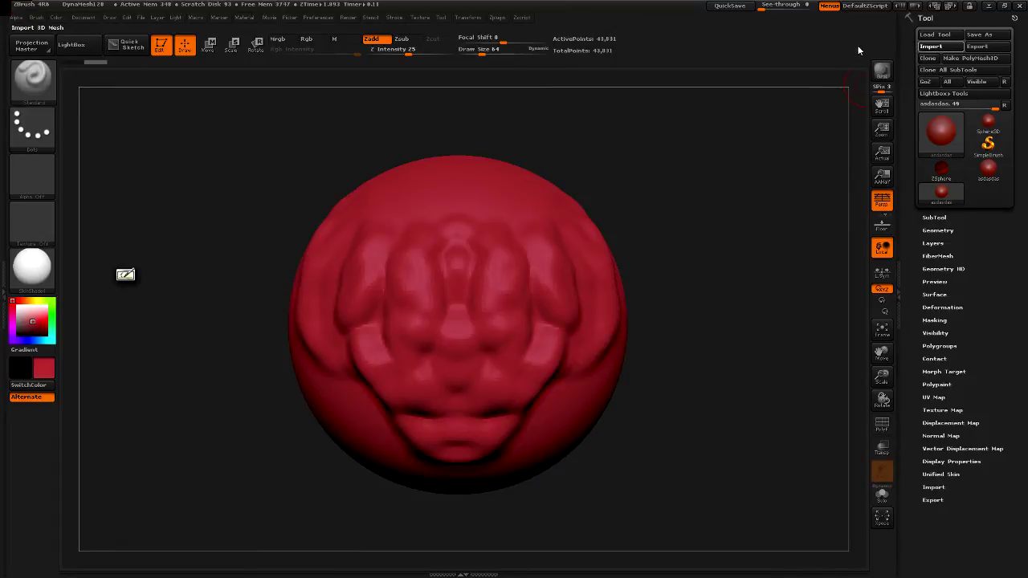
double_click(412, 98)
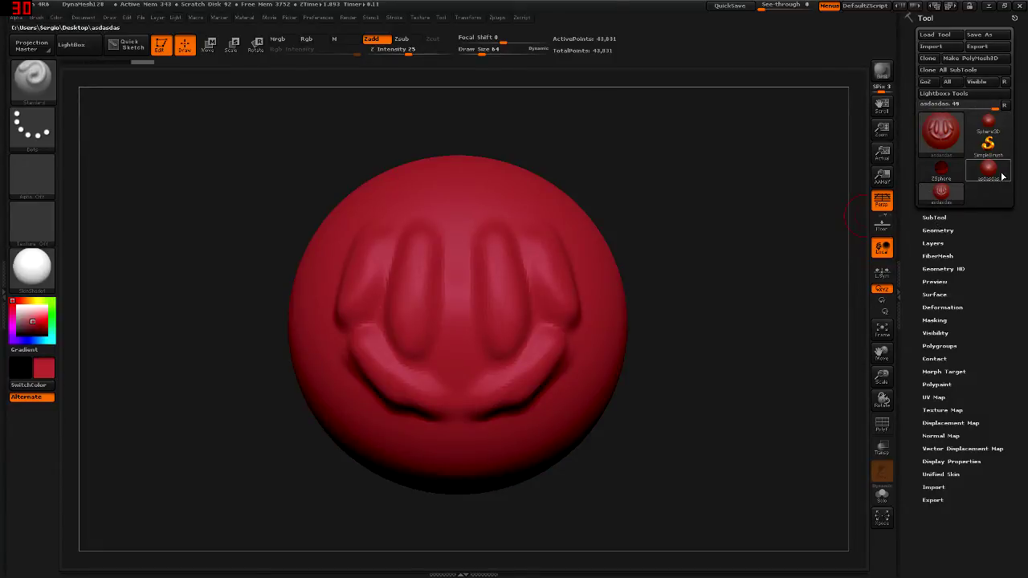
left_click(987, 122)
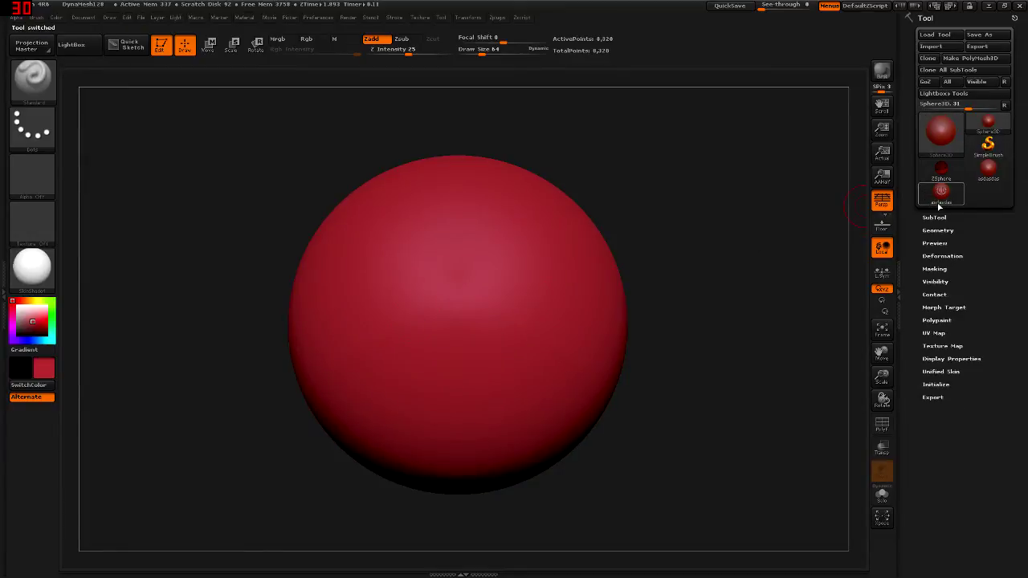
Cycle the active tool through asdasdas, Sphere3D and ZSphere, ending on Plane3D
left_click(938, 195)
left_click(988, 171)
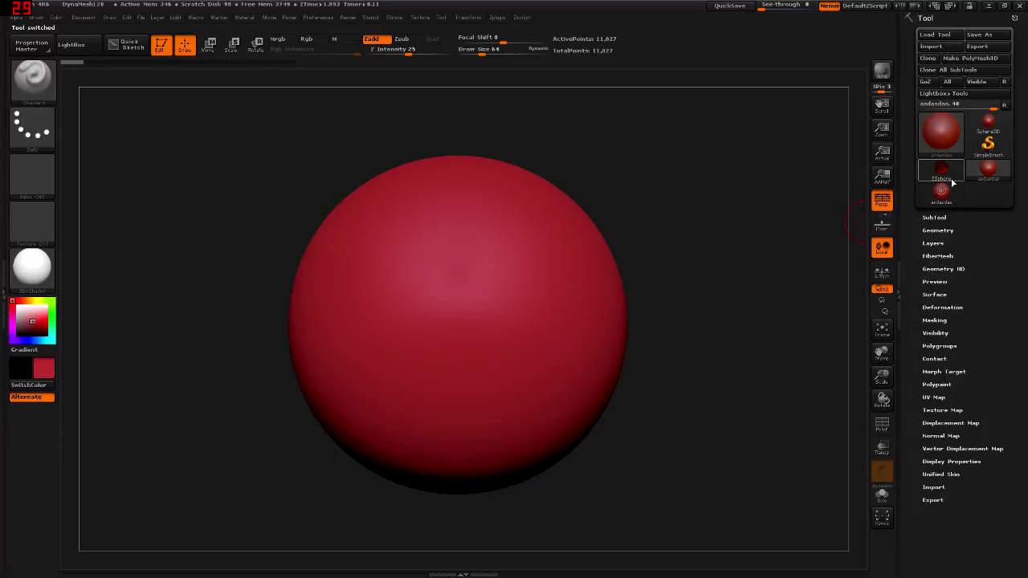
mouse_move(940, 172)
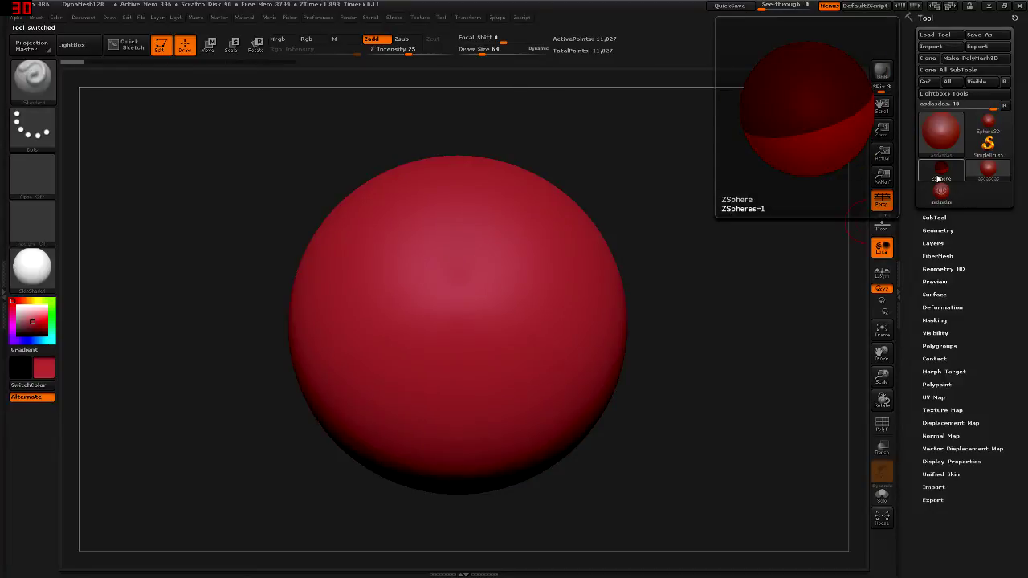
left_click(942, 167)
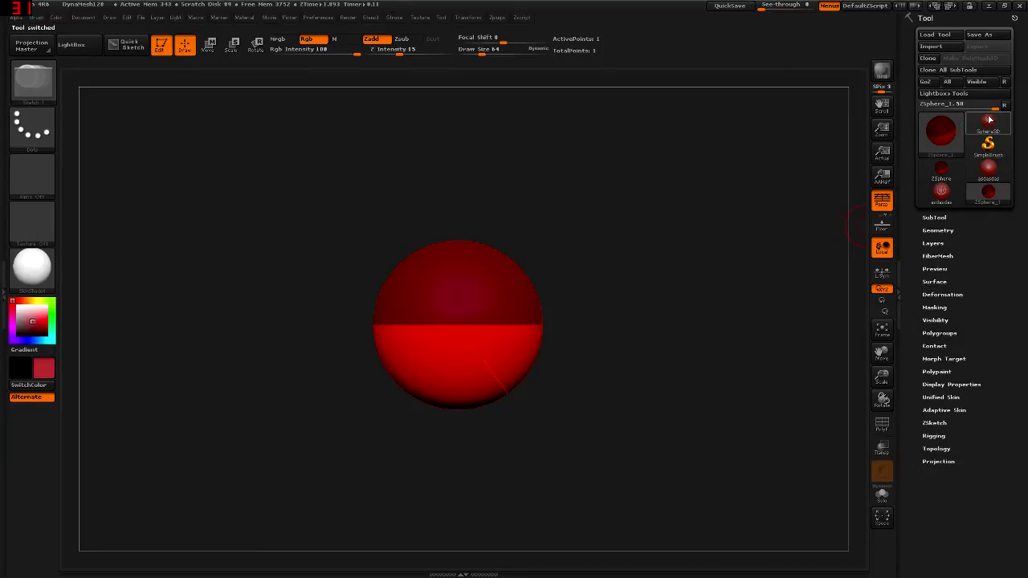
mouse_move(988, 122)
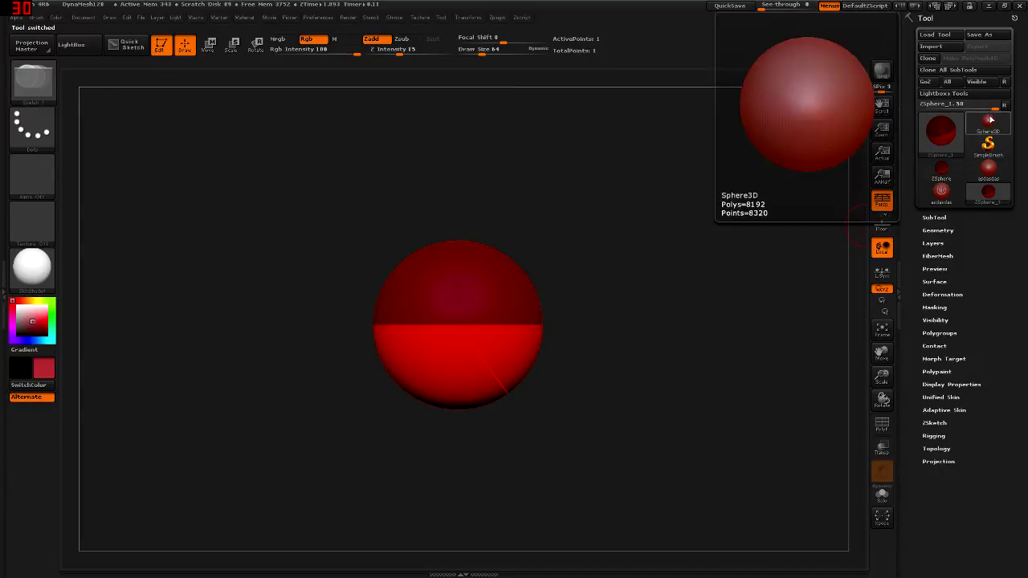
left_click_drag(989, 107, 987, 107)
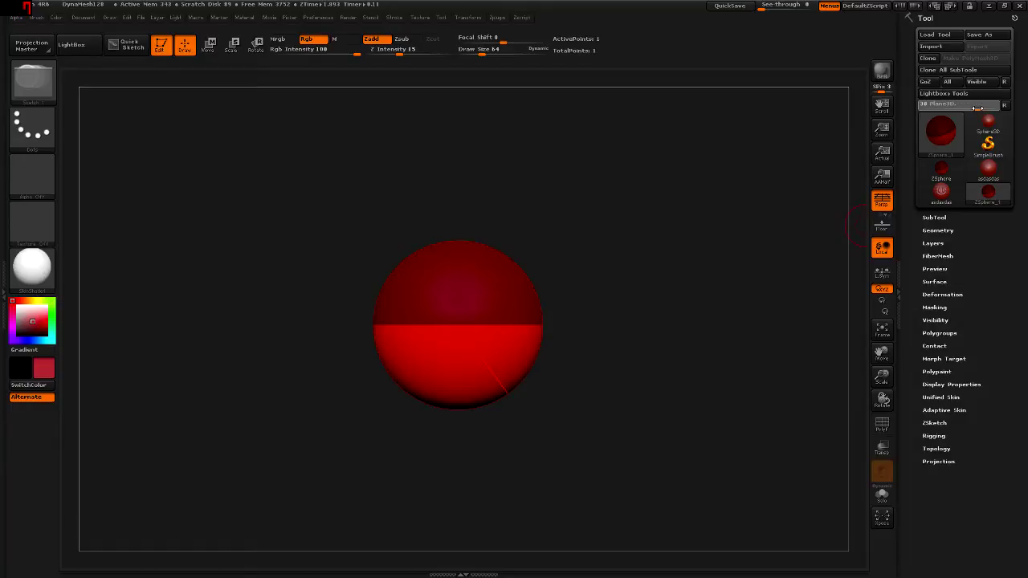
left_click_drag(977, 108, 977, 107)
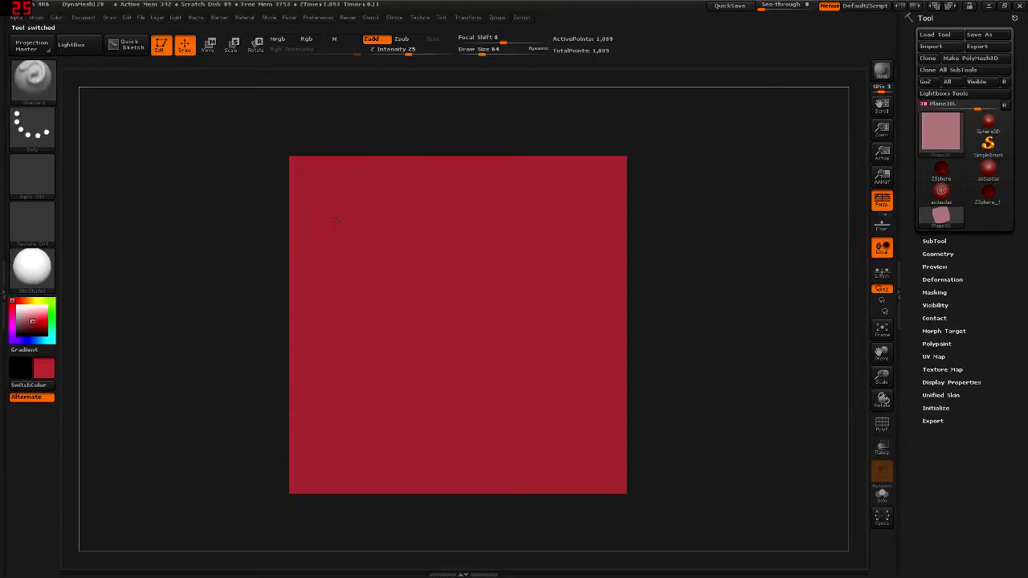
Expand the SubTool list, rotate the plane, and make Cylinder3D the active tool
left_click(932, 241)
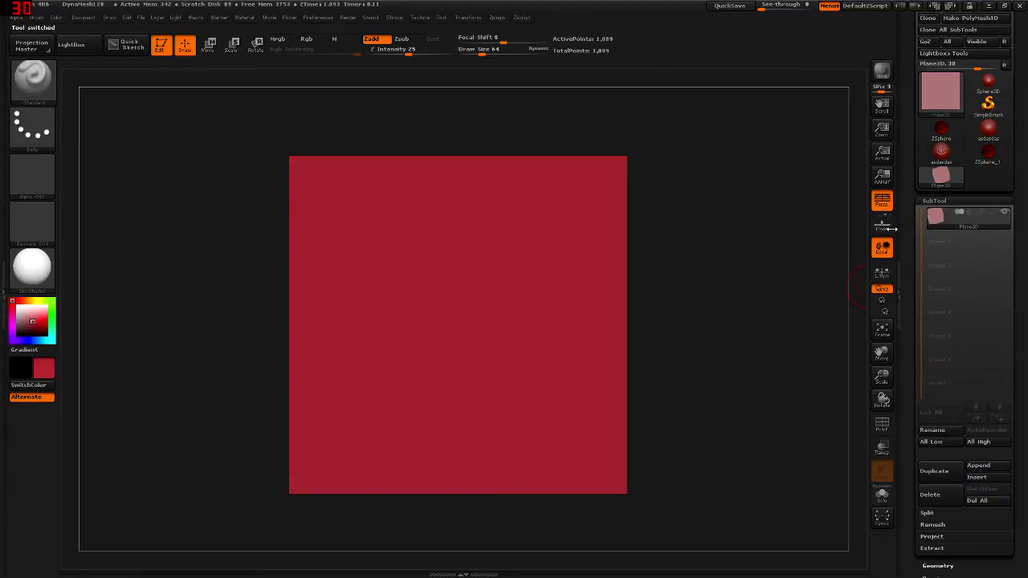
mouse_move(444, 297)
right_mouse_down()
mouse_move(523, 278)
mouse_move(433, 301)
mouse_move(827, 165)
right_mouse_up()
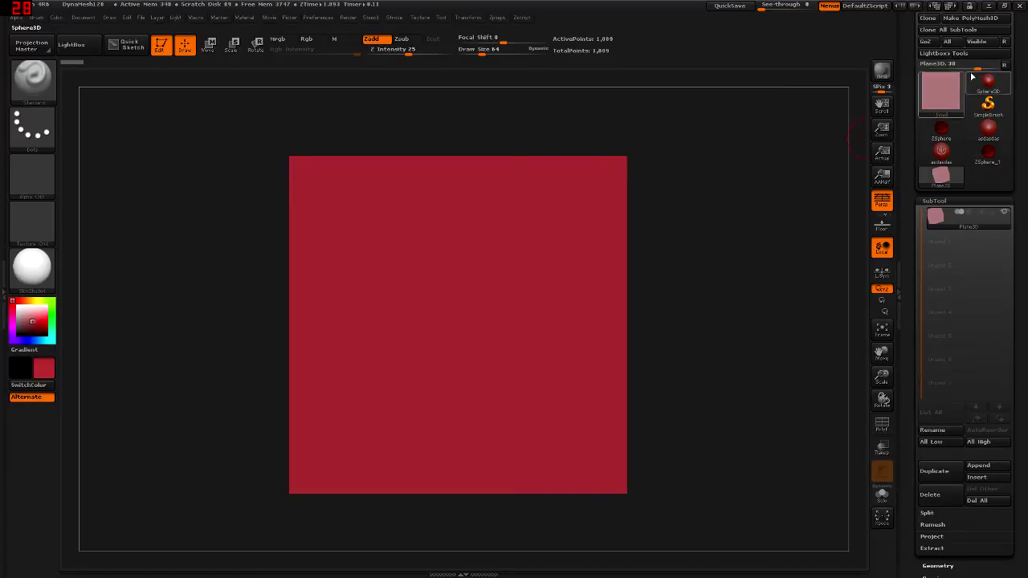
left_click(971, 67)
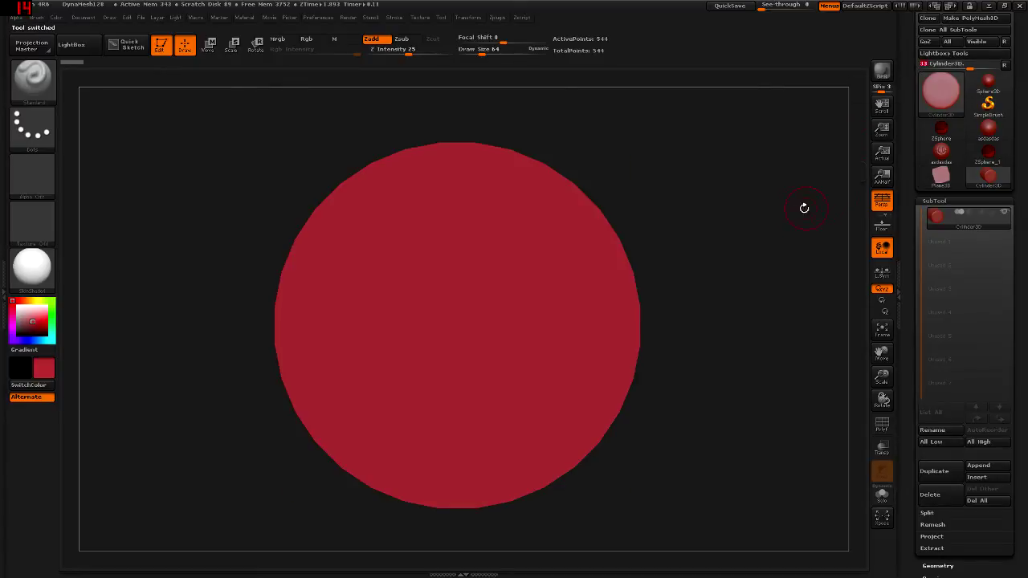
Append the asdasdas eye sculpt to the rotated cylinder as its second subtool
mouse_move(498, 316)
right_mouse_down()
mouse_move(537, 310)
mouse_move(551, 270)
mouse_move(578, 285)
mouse_move(519, 294)
mouse_move(535, 335)
mouse_move(555, 308)
right_mouse_up()
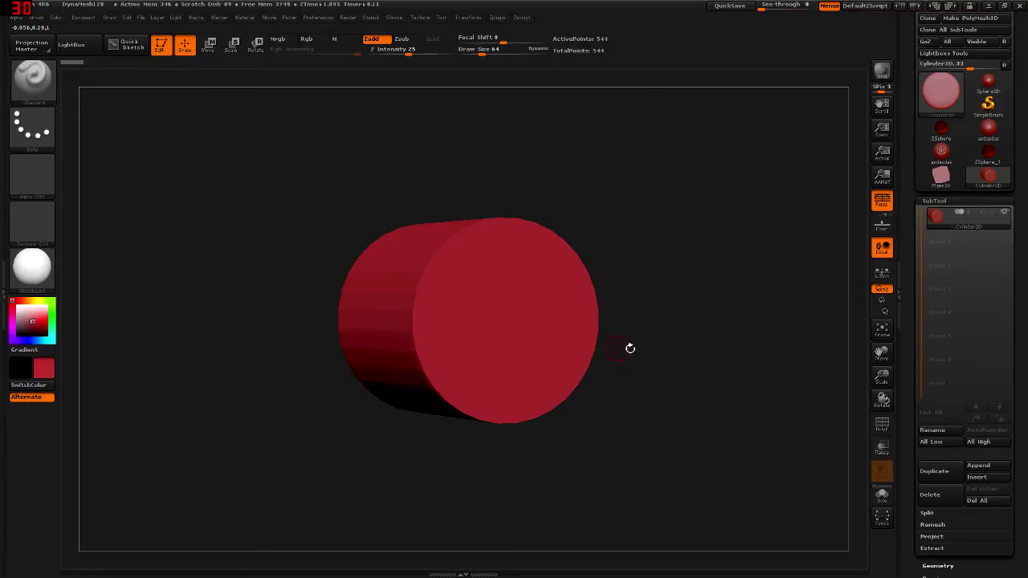
left_click(977, 467)
left_click(984, 466)
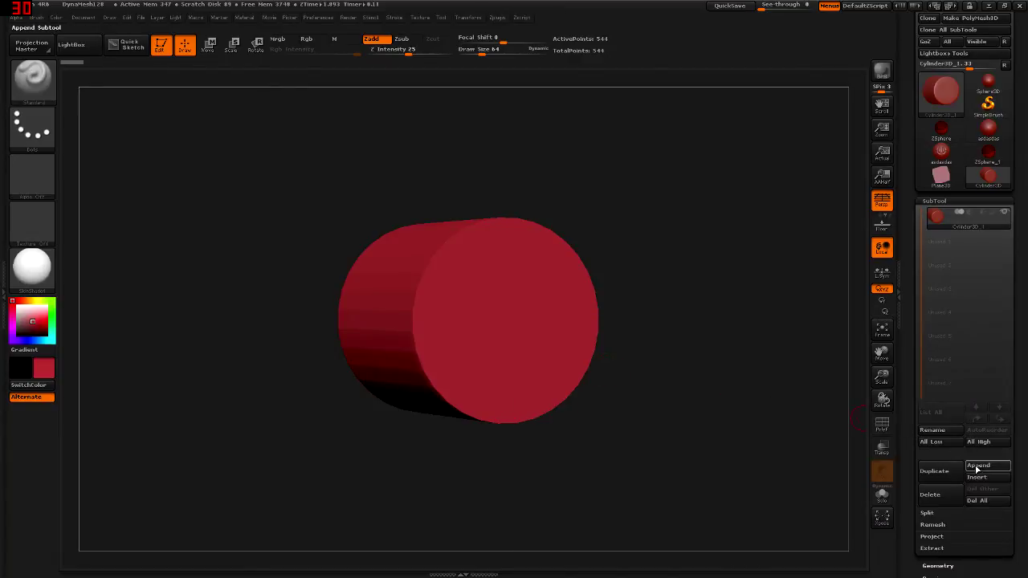
left_click(978, 466)
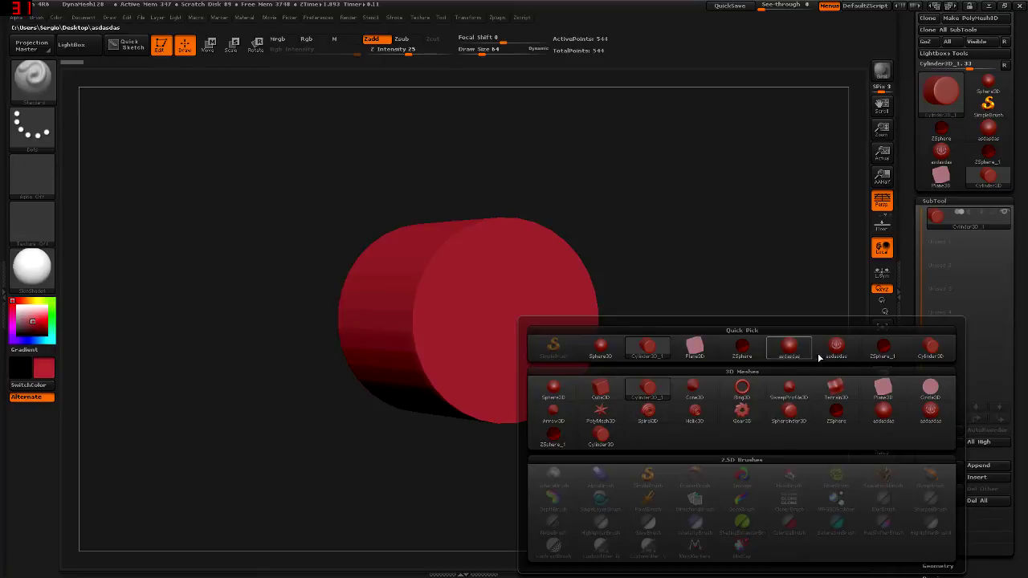
mouse_move(695, 347)
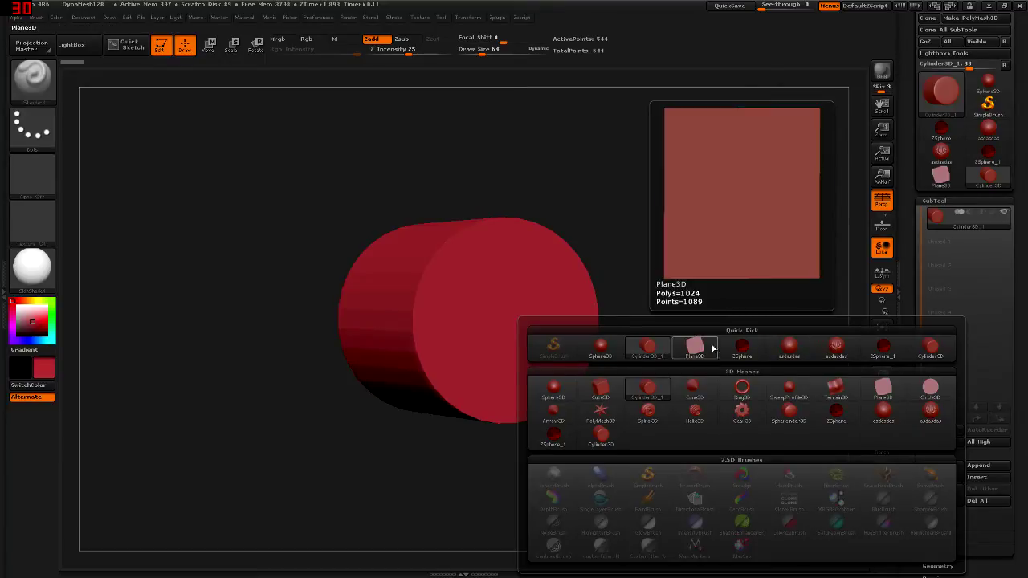
left_click(820, 350)
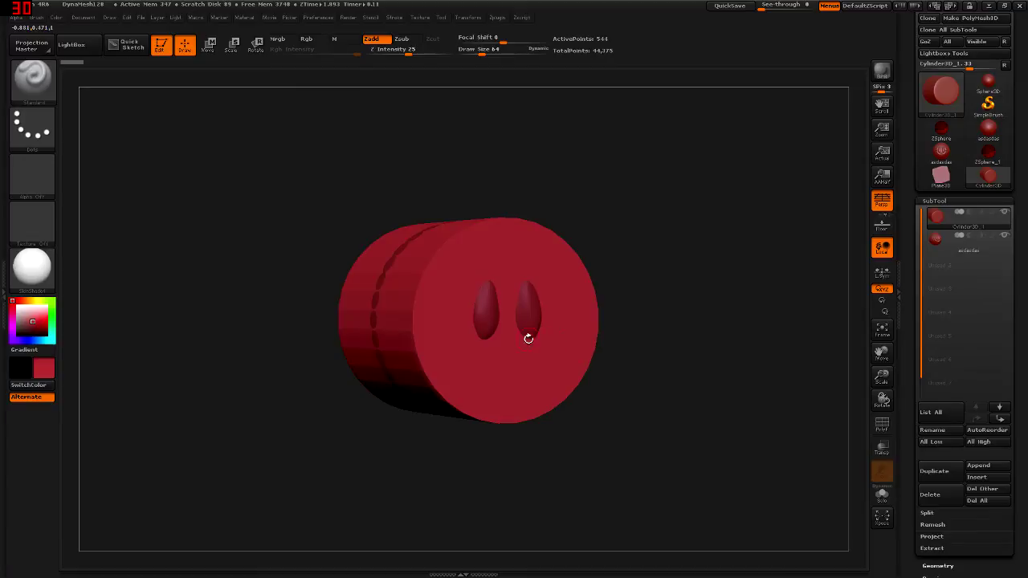
Select the asdasdas subtool and move it left, out from the cylinder
left_click_drag(532, 336, 516, 342, "shift")
left_click(964, 241)
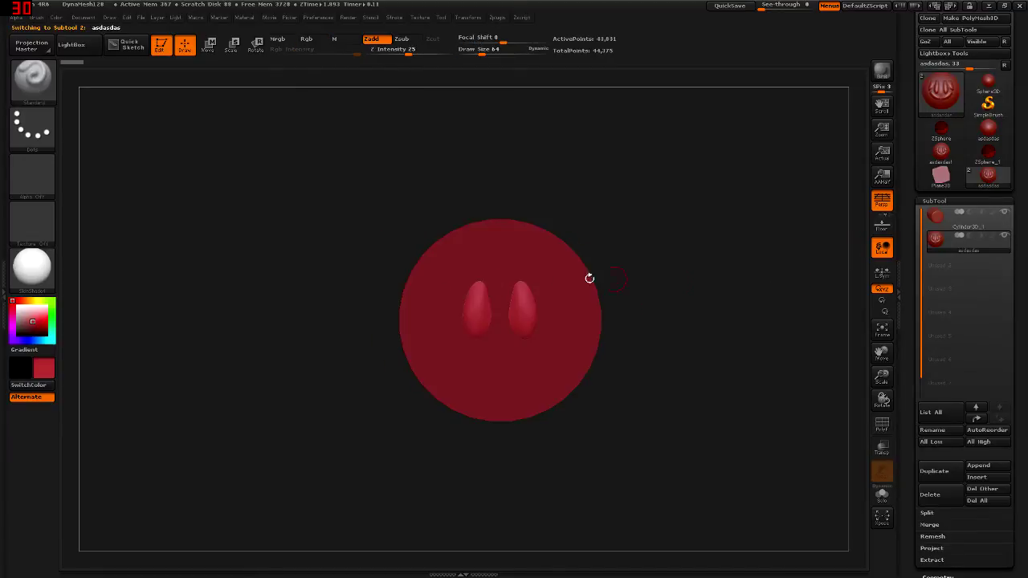
key("w")
left_click_drag(422, 313, 606, 314)
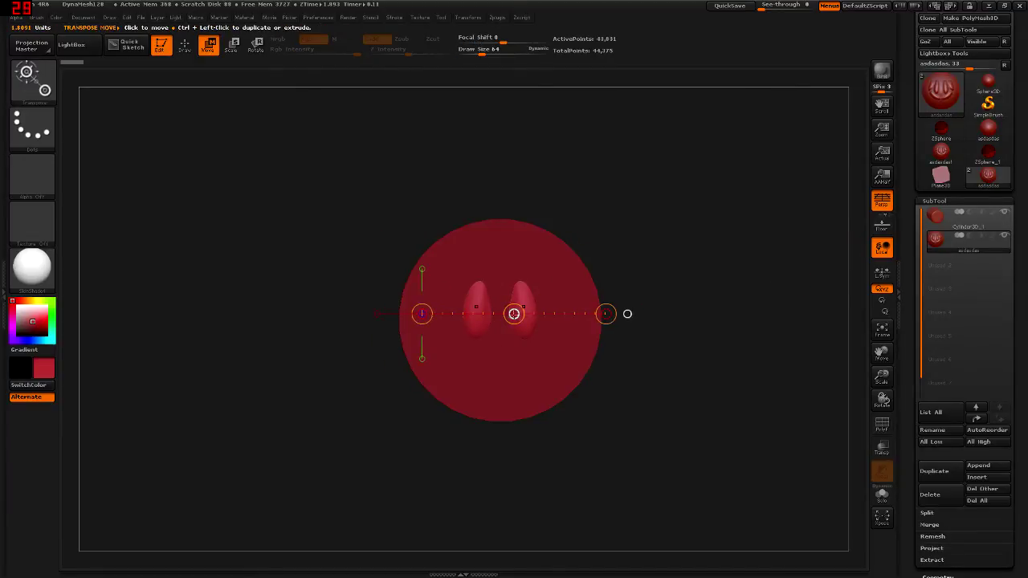
left_click_drag(514, 313, 482, 321)
key("ctrl+z")
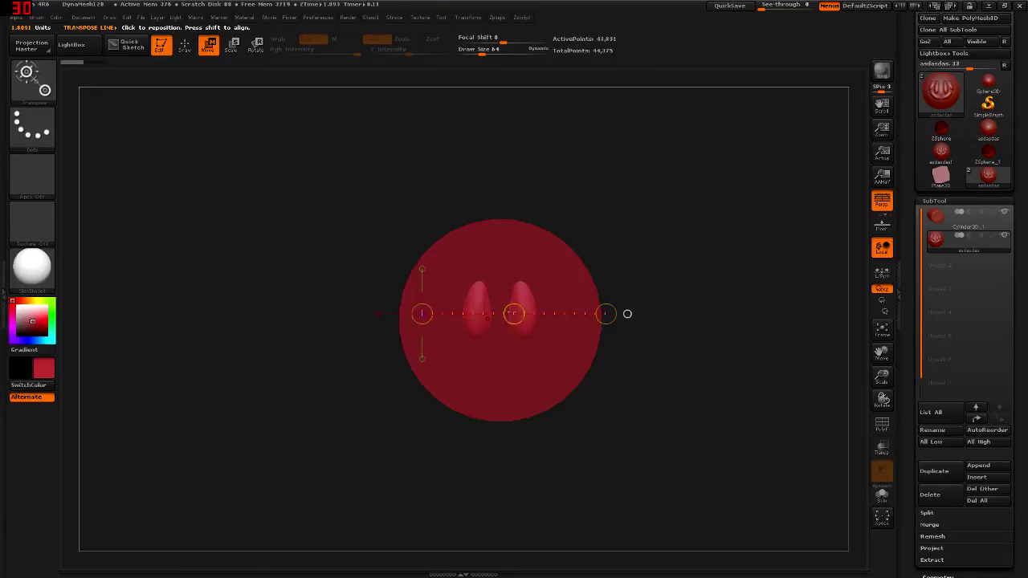
left_click_drag(509, 314, 451, 301)
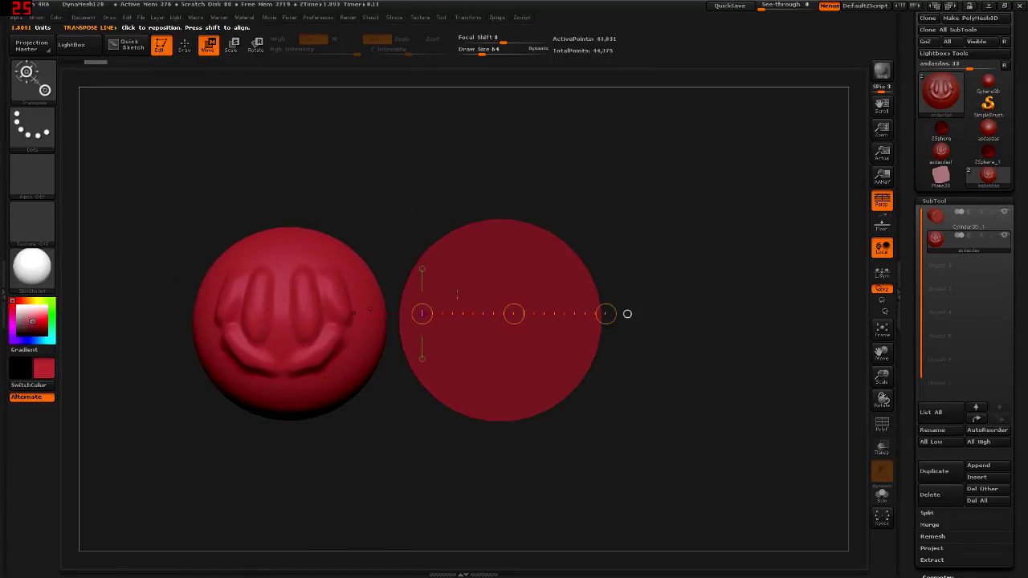
Orbit and zoom to confirm the sphere and cylinder sit side by side
left_click_drag(460, 260, 466, 293)
key("q")
mouse_move(404, 303)
left_mouse_down()
mouse_move(457, 275)
mouse_move(405, 294)
mouse_move(432, 324)
mouse_move(508, 280)
mouse_move(413, 298)
mouse_move(538, 259)
mouse_move(382, 313)
left_mouse_up()
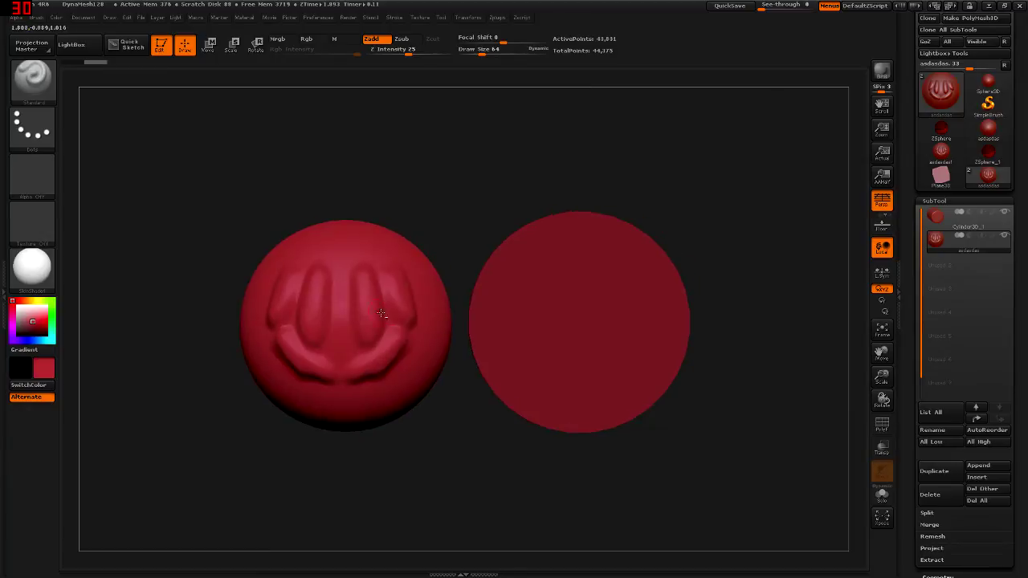
mouse_move(395, 316)
left_mouse_down()
mouse_move(428, 300)
mouse_move(484, 304)
left_mouse_up()
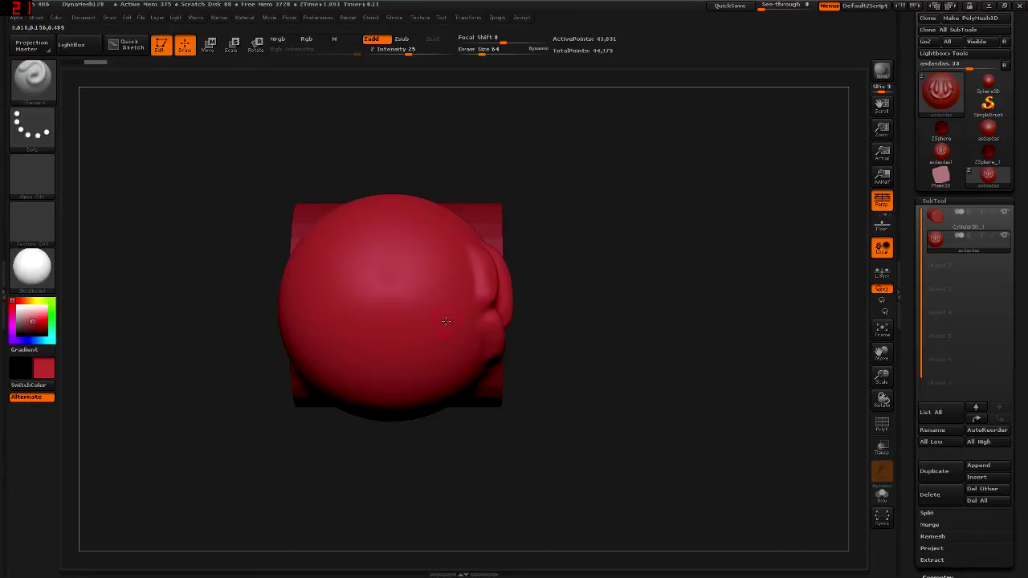
mouse_move(424, 316)
left_mouse_down()
mouse_move(450, 305)
mouse_move(410, 267)
left_mouse_up()
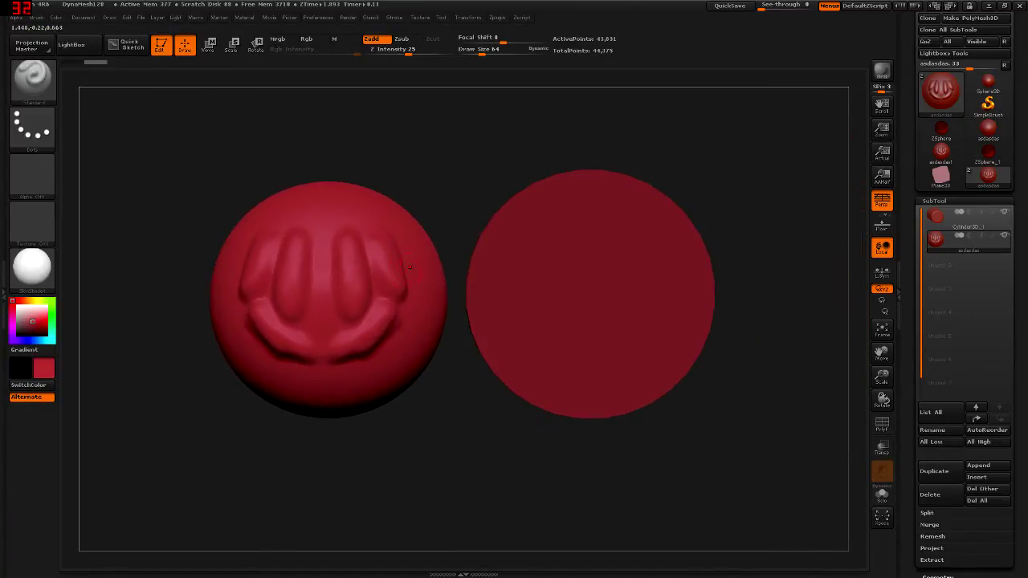
mouse_move(468, 271)
left_mouse_down("alt")
mouse_move(502, 342)
mouse_move(828, 309)
left_mouse_up("alt")
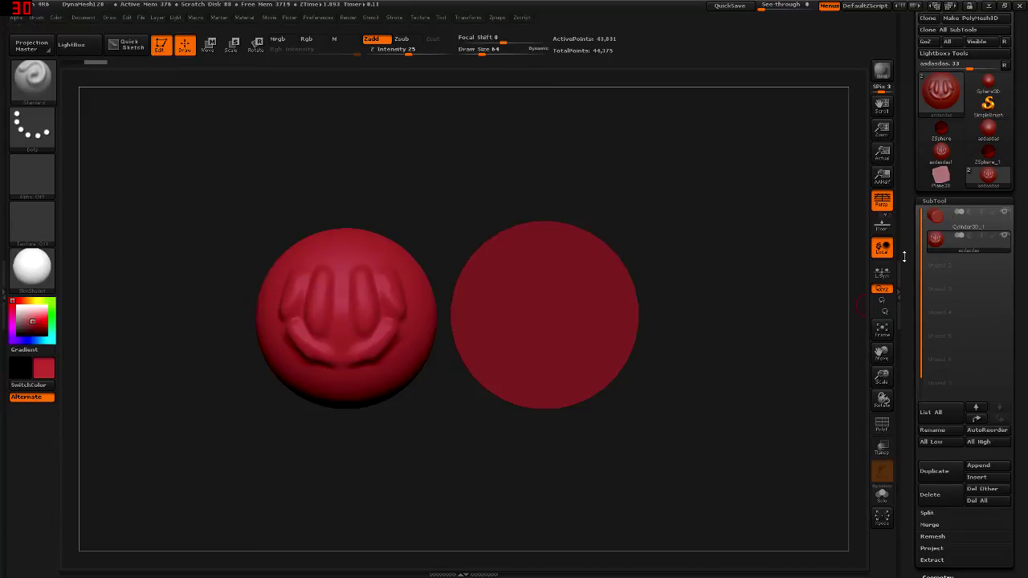
mouse_move(654, 315)
left_mouse_down("alt")
mouse_move(505, 333)
mouse_move(745, 290)
left_mouse_up("alt")
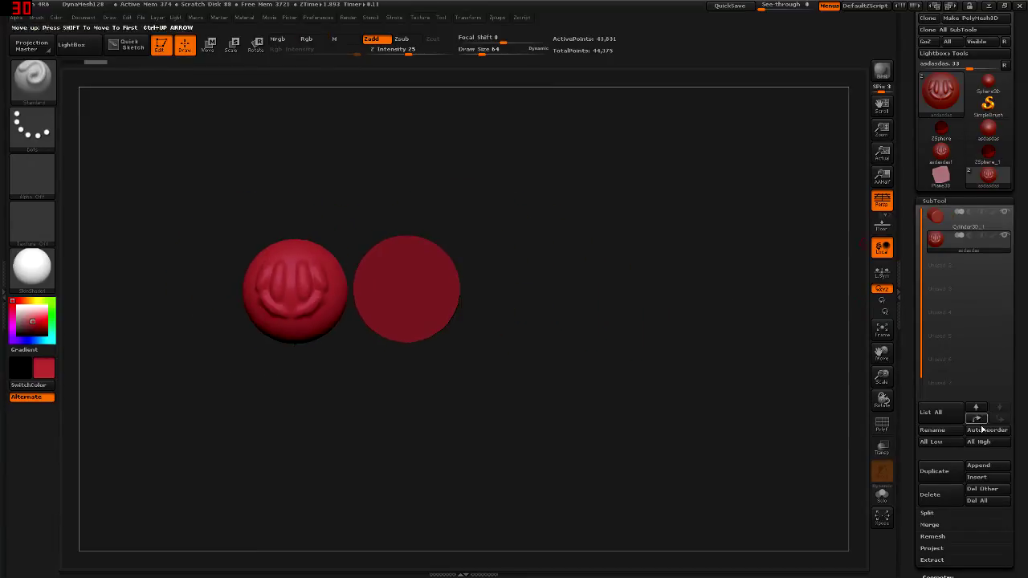
left_click(978, 465)
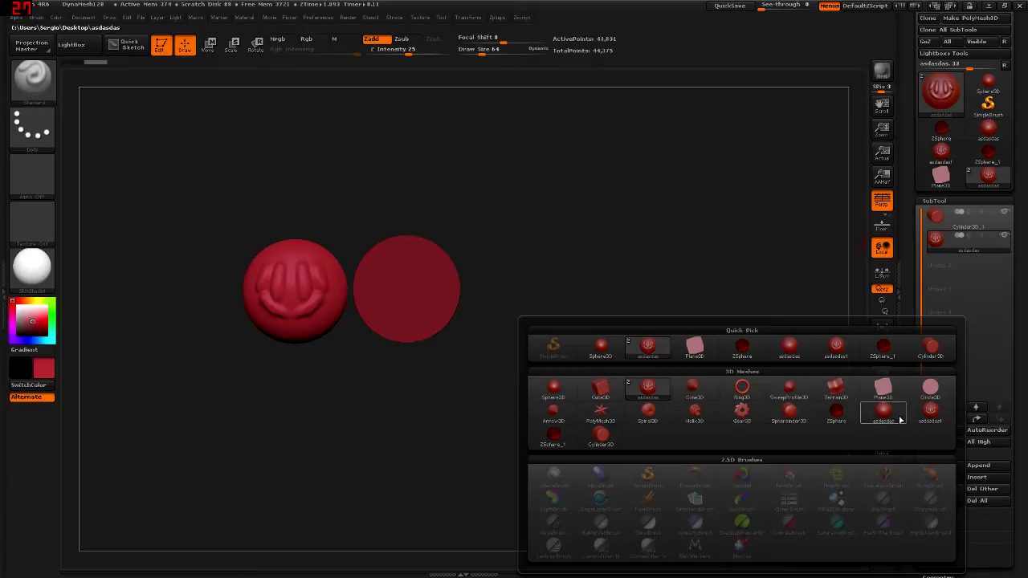
Append a Plane3D subtool and move it out to the right of the other pieces
left_click(882, 390)
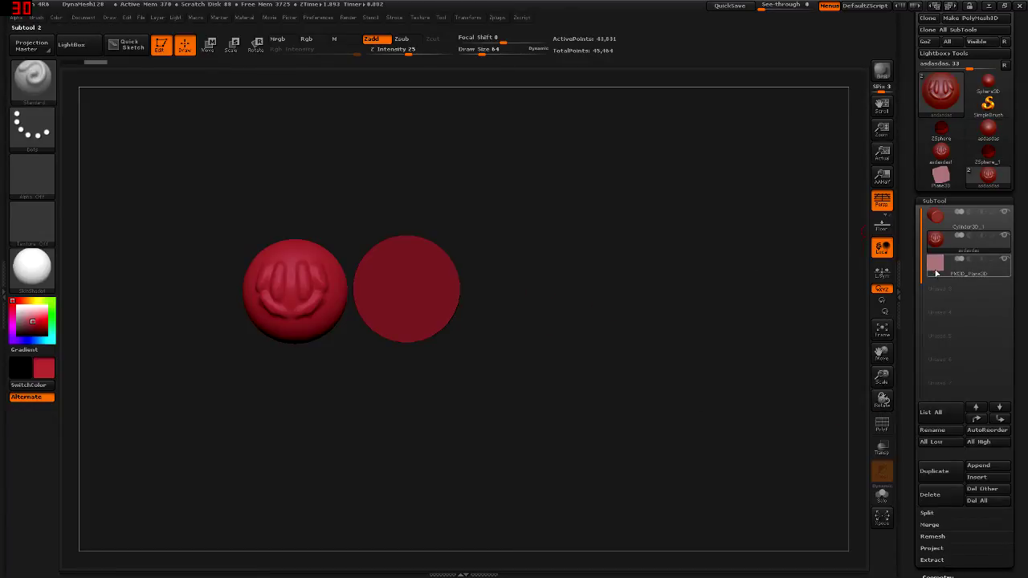
mouse_move(544, 314)
left_mouse_down()
mouse_move(606, 313)
mouse_move(474, 339)
left_mouse_up()
key("w")
mouse_move(356, 292)
left_mouse_down()
mouse_move(423, 292)
mouse_move(484, 337)
mouse_move(467, 315)
left_mouse_up()
left_click_drag(319, 276, 622, 265)
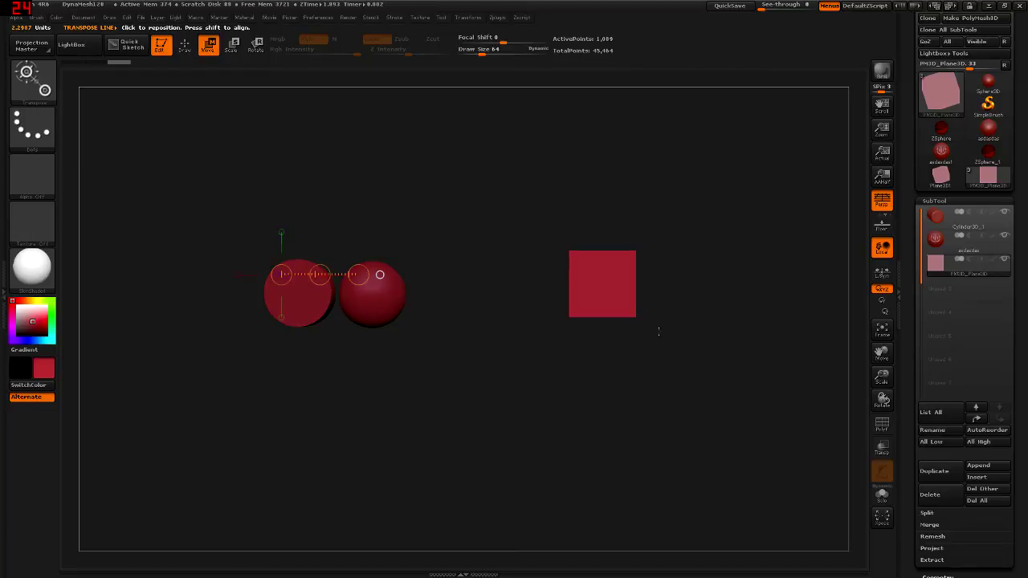
left_click_drag(659, 330, 496, 361, "alt")
Hide the sphere and cylinder subtools so only the plane is visible
left_click(1004, 235)
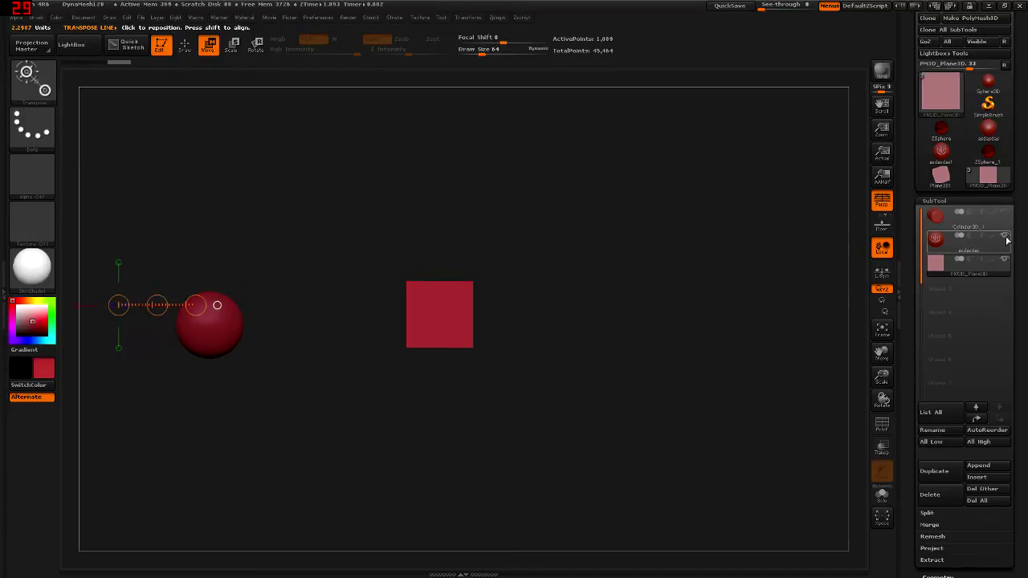
left_click(1006, 214)
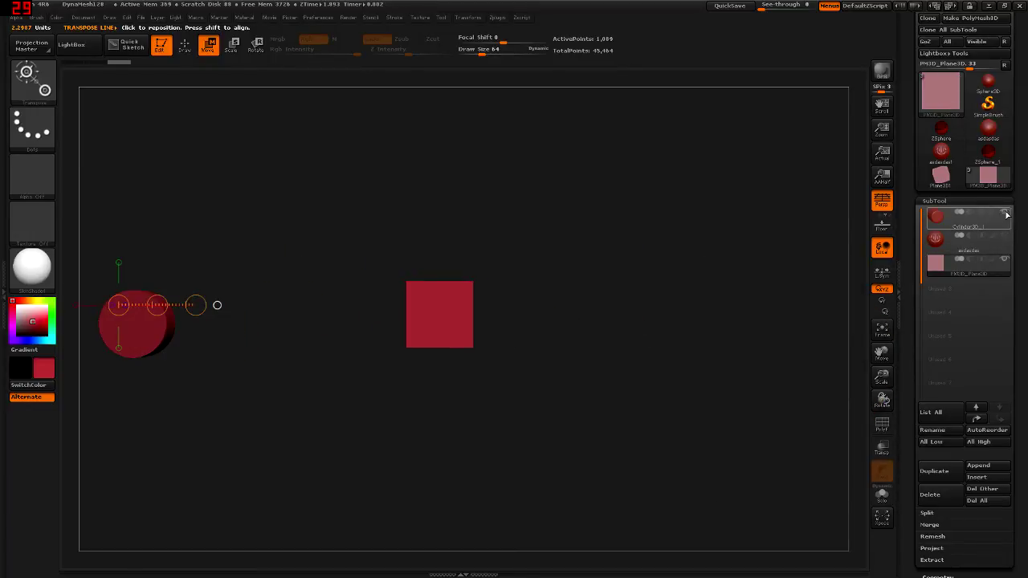
left_click(1006, 214)
left_click(1004, 235)
left_click(1004, 236)
left_click_drag(472, 312, 462, 312)
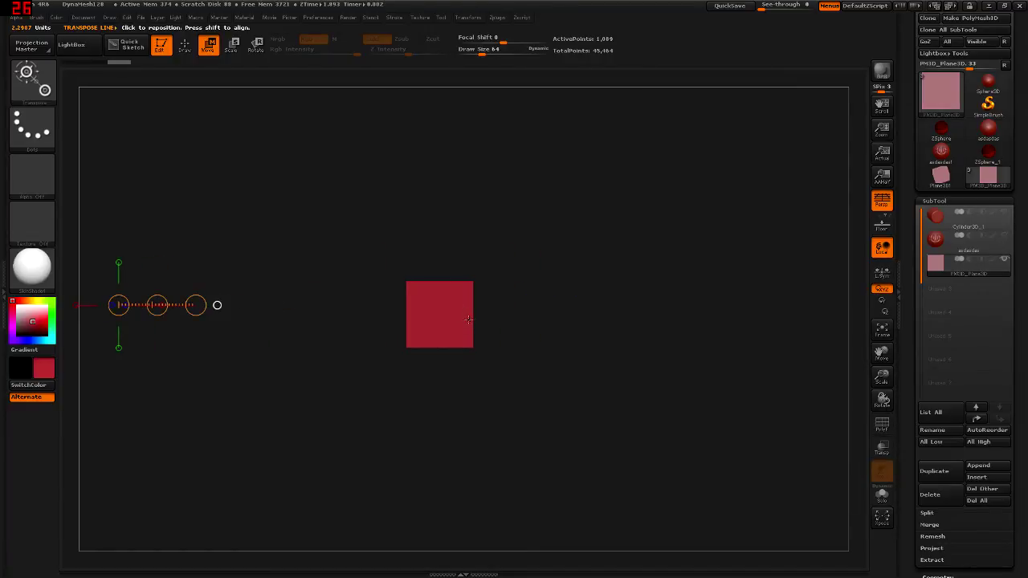
Duplicate the plane subtool and make the copy active
left_click(942, 472)
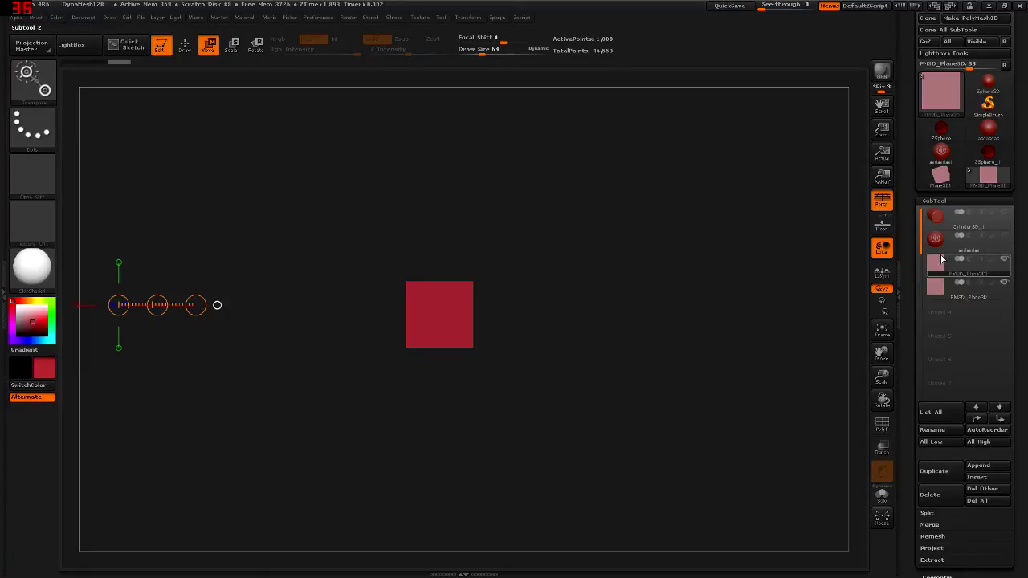
left_click(941, 292)
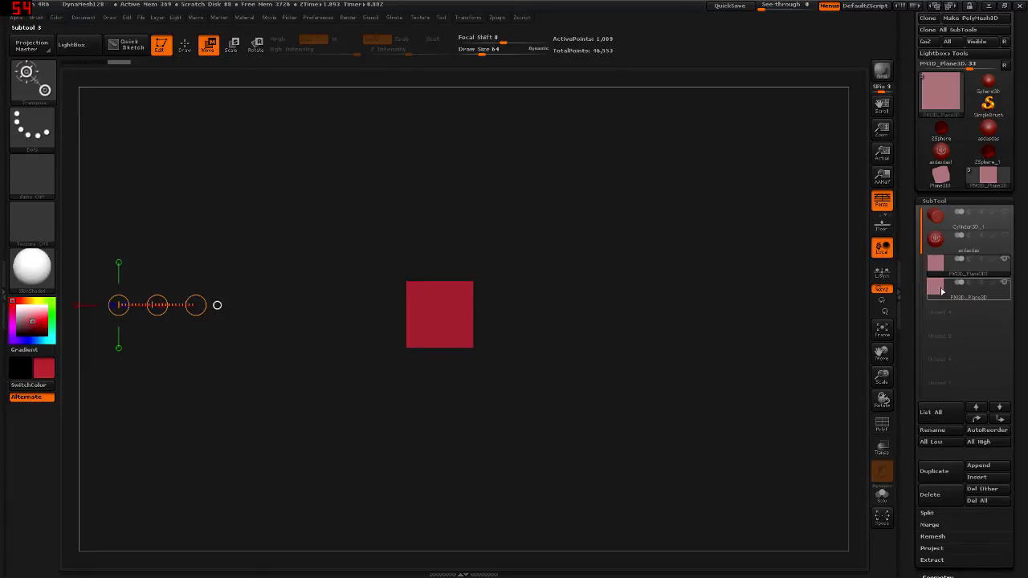
mouse_move(478, 336)
left_mouse_down("alt")
mouse_move(455, 349)
mouse_move(432, 317)
mouse_move(462, 341)
mouse_move(451, 331)
left_mouse_up("alt")
key("r")
key("ctrl+z")
Rotate the copied plane 90° upright so the two planes form an L
left_click_drag(439, 286, 474, 386)
left_click_drag(526, 314, 486, 370)
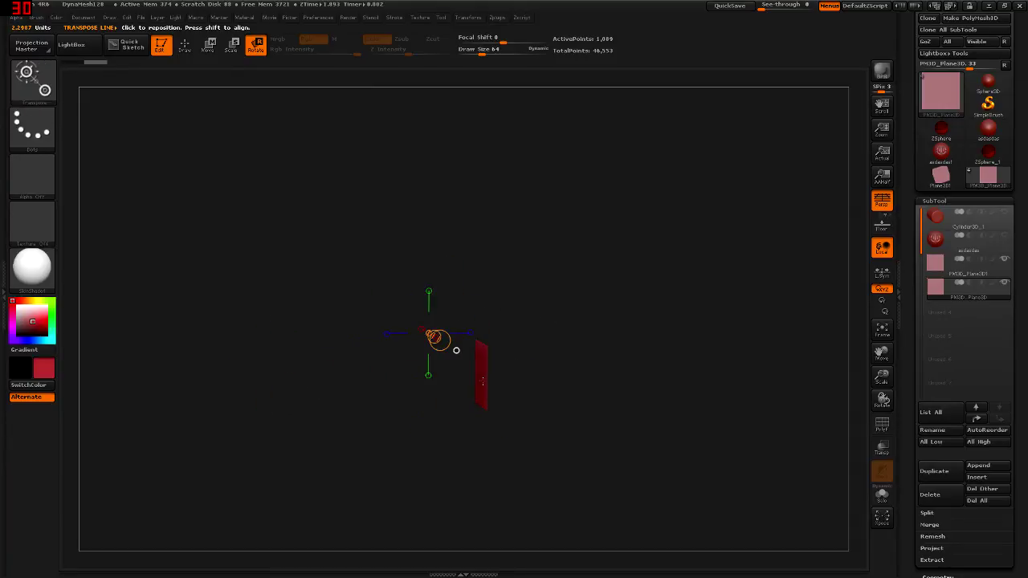
key("ctrl+z")
left_click_drag(491, 381, 485, 292)
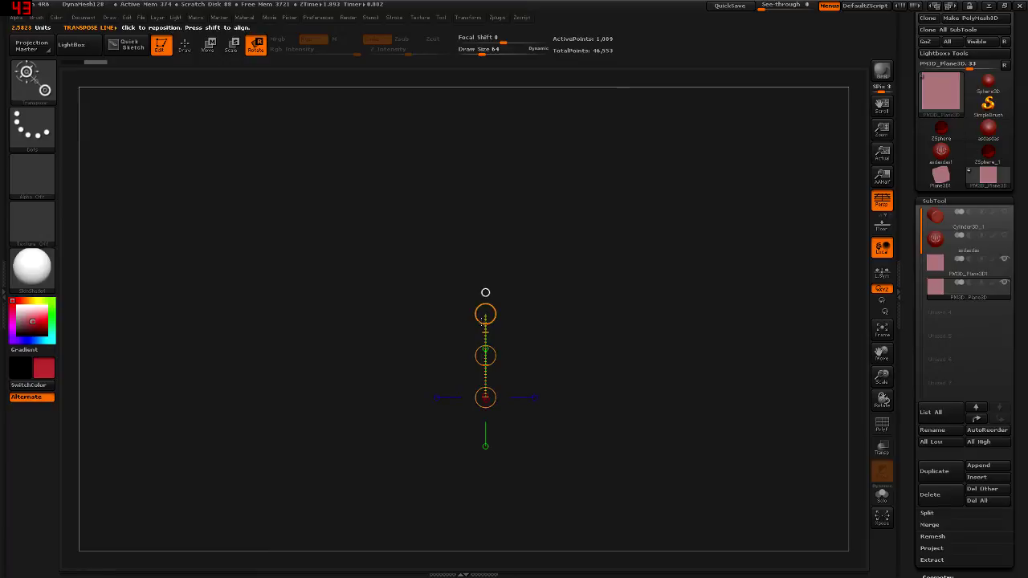
left_click_drag(485, 358, 485, 370)
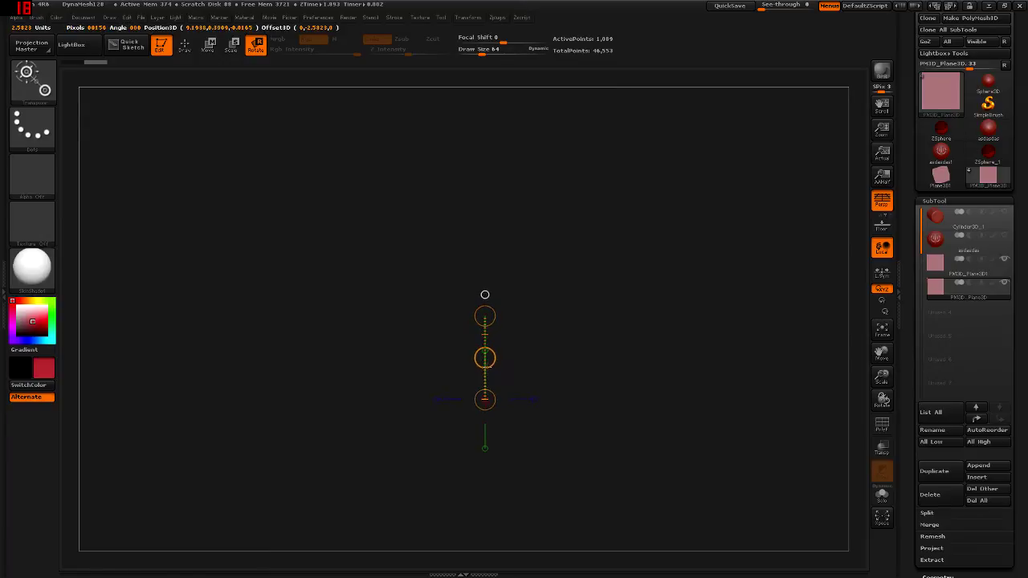
left_click(482, 317)
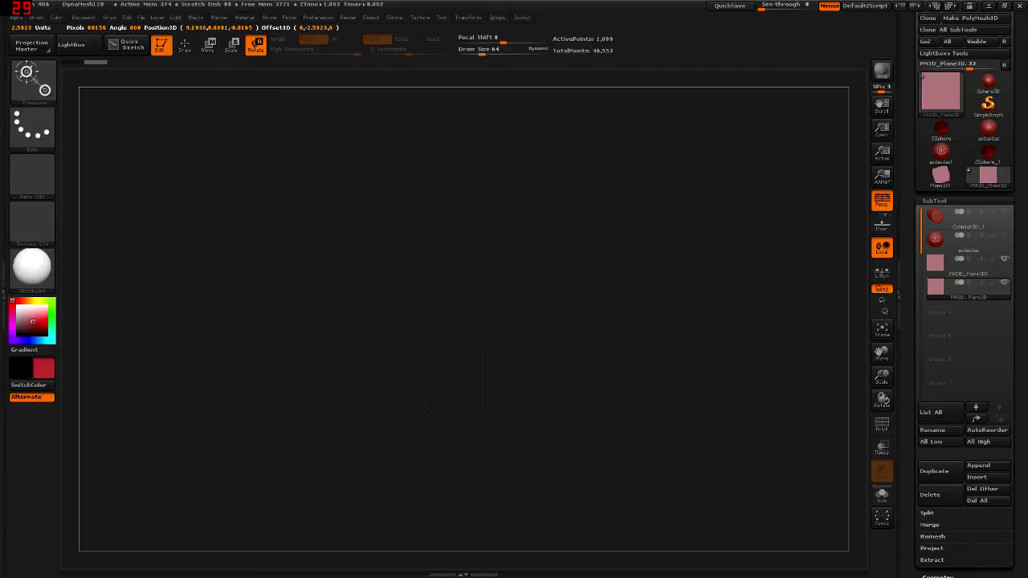
mouse_move(437, 384)
left_mouse_down()
mouse_move(498, 311)
mouse_move(546, 335)
left_mouse_up()
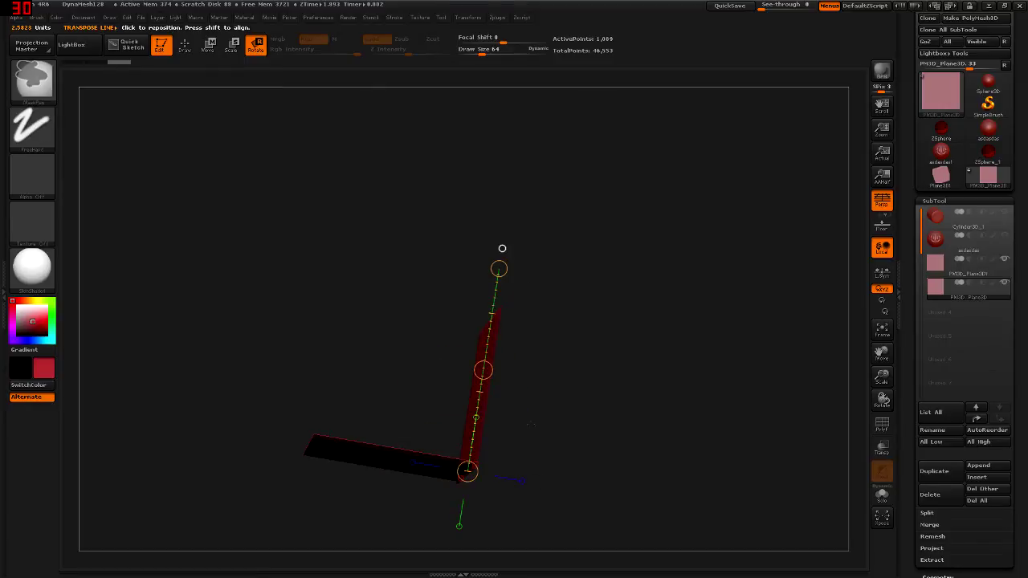
left_click_drag(909, 329, 902, 210)
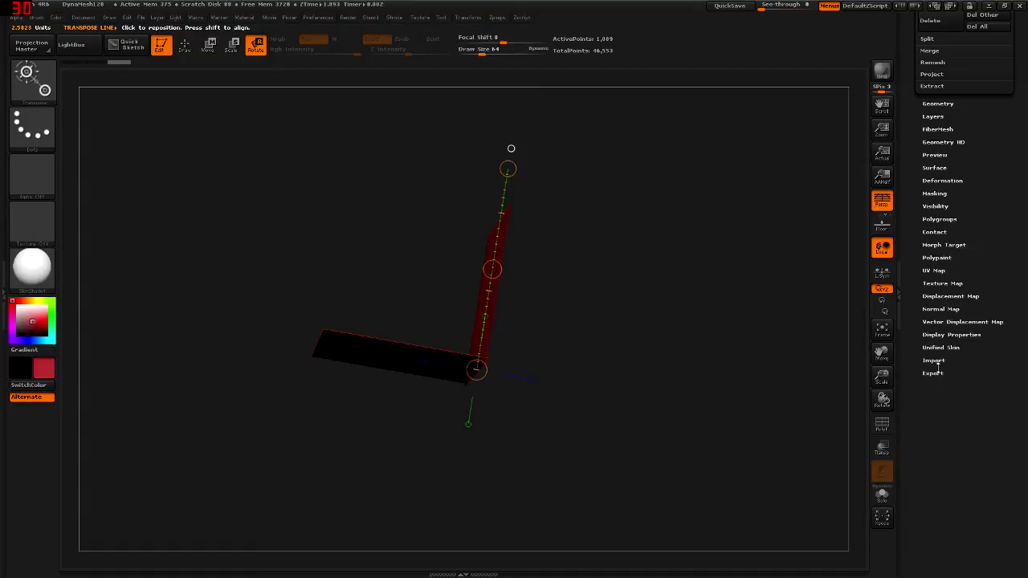
Turn on Double in Display Properties for the upright plane and check its back face
left_click(954, 350)
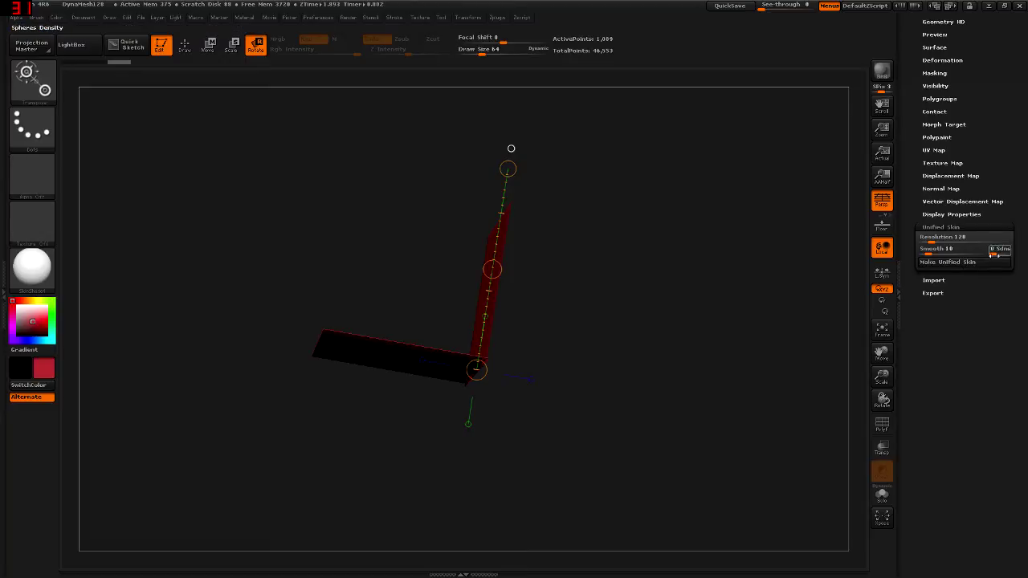
left_click(934, 280)
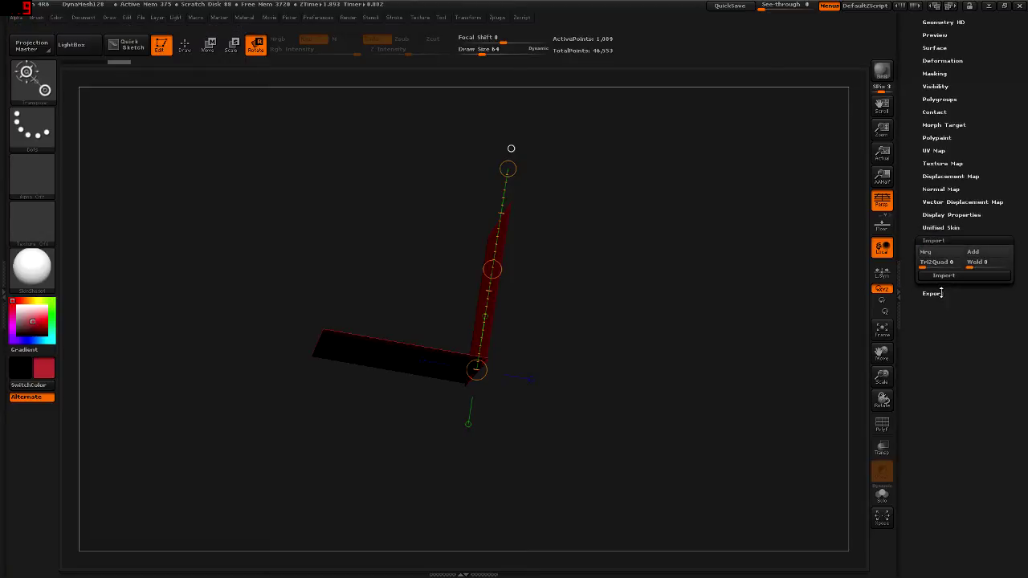
left_click(941, 294)
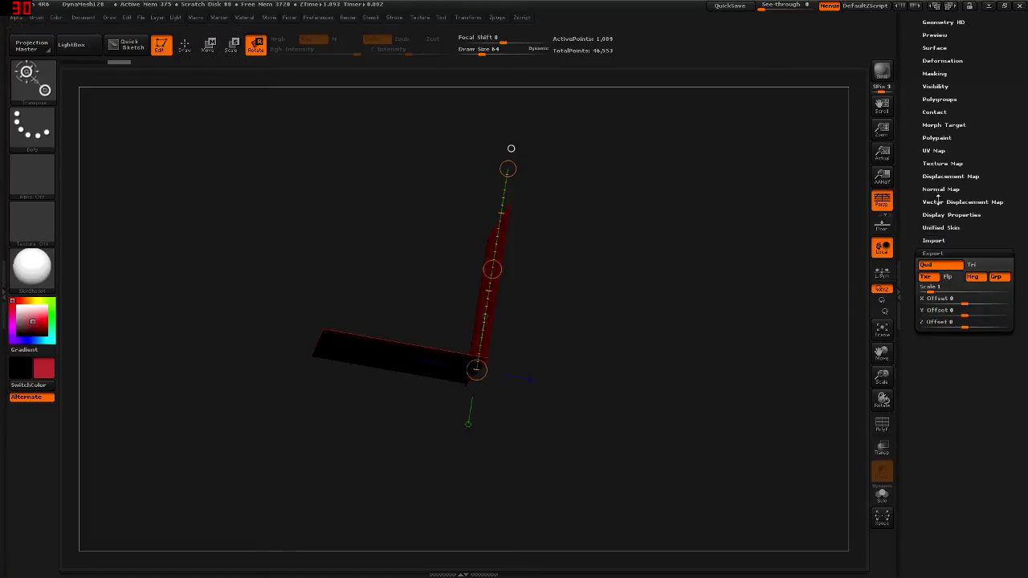
left_click(949, 215)
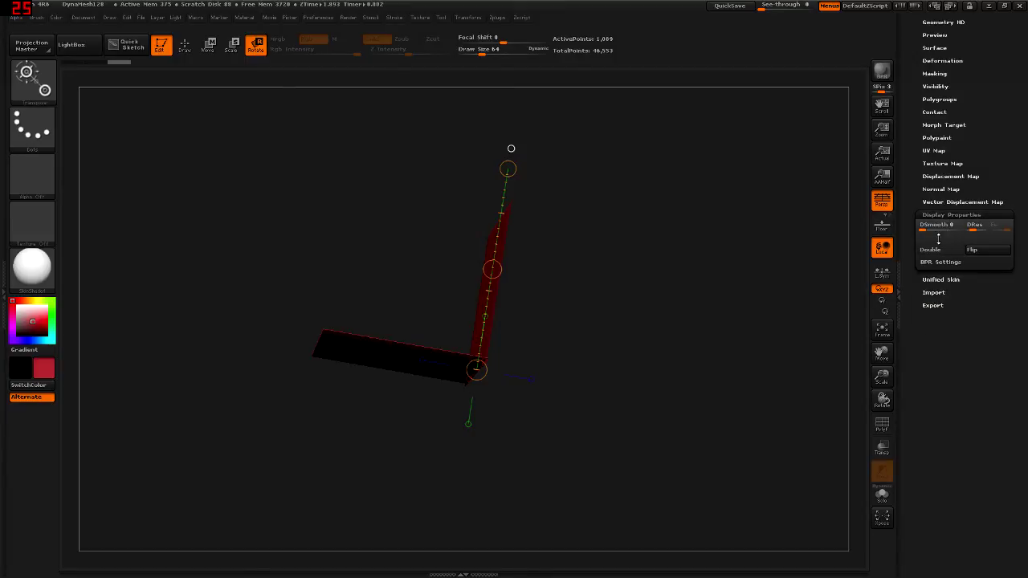
left_click(954, 251)
left_click_drag(663, 287, 551, 322)
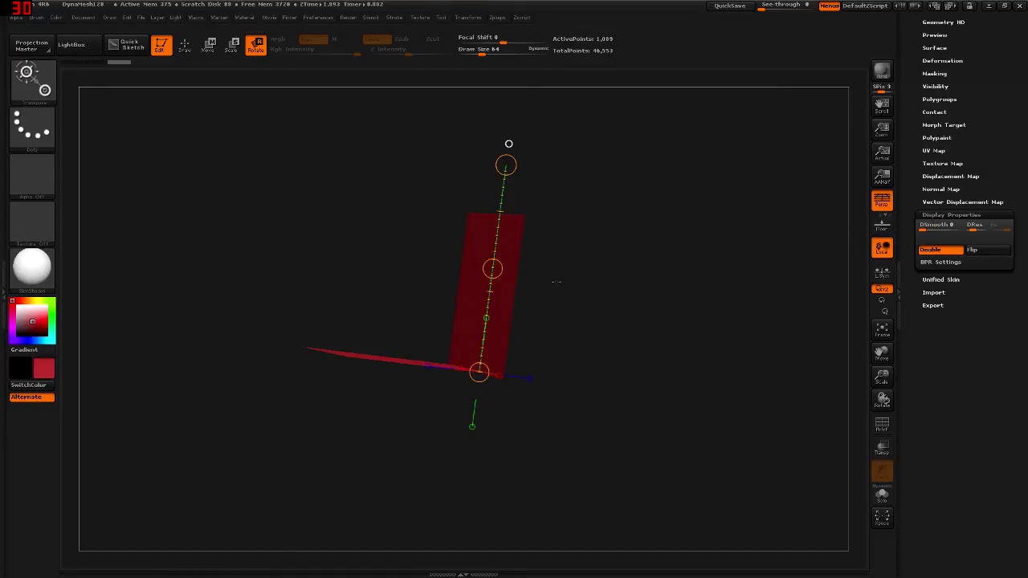
left_click_drag(556, 282, 587, 251)
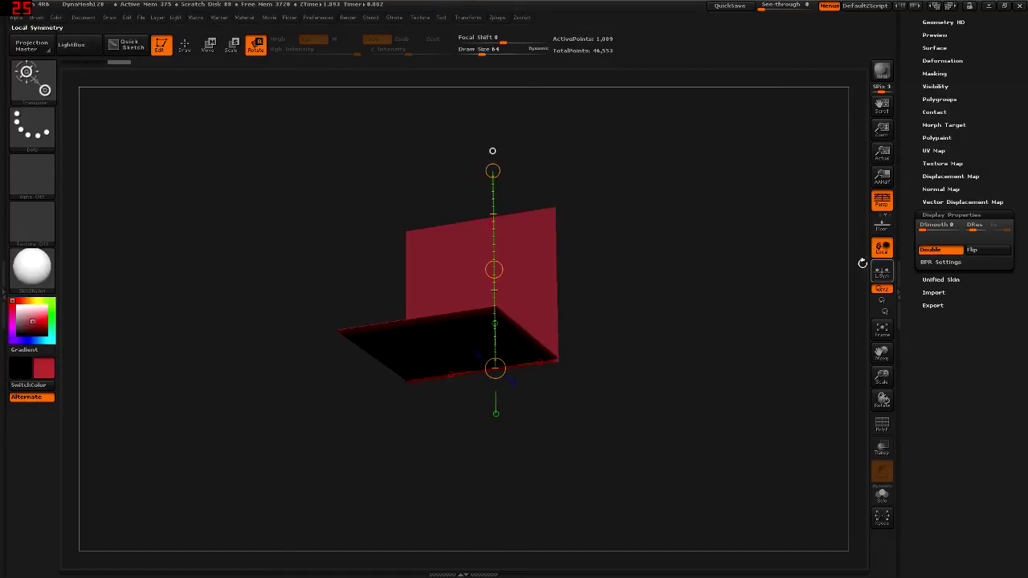
left_click_drag(862, 263, 755, 245)
mouse_move(597, 275)
left_mouse_down()
mouse_move(633, 293)
mouse_move(619, 301)
mouse_move(760, 273)
left_mouse_up()
Make the floor plane double-sided too and reselect the upright plane
left_click(937, 252)
mouse_move(562, 314)
left_mouse_down()
mouse_move(460, 292)
mouse_move(526, 259)
mouse_move(509, 337)
mouse_move(510, 303)
left_mouse_up()
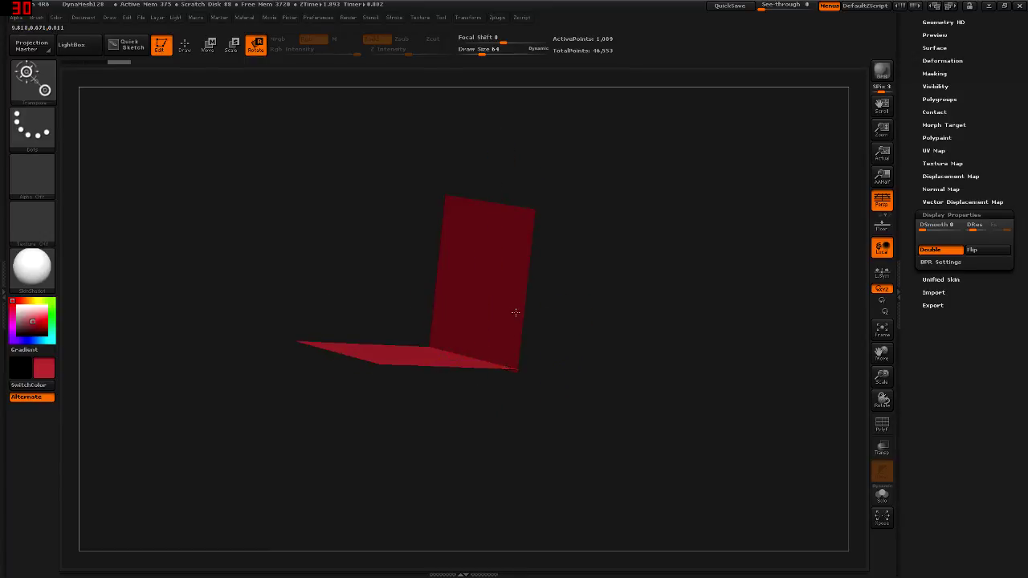
left_click(514, 312, "alt")
mouse_move(554, 306)
left_mouse_down()
mouse_move(574, 248)
mouse_move(606, 282)
mouse_move(559, 334)
left_mouse_up()
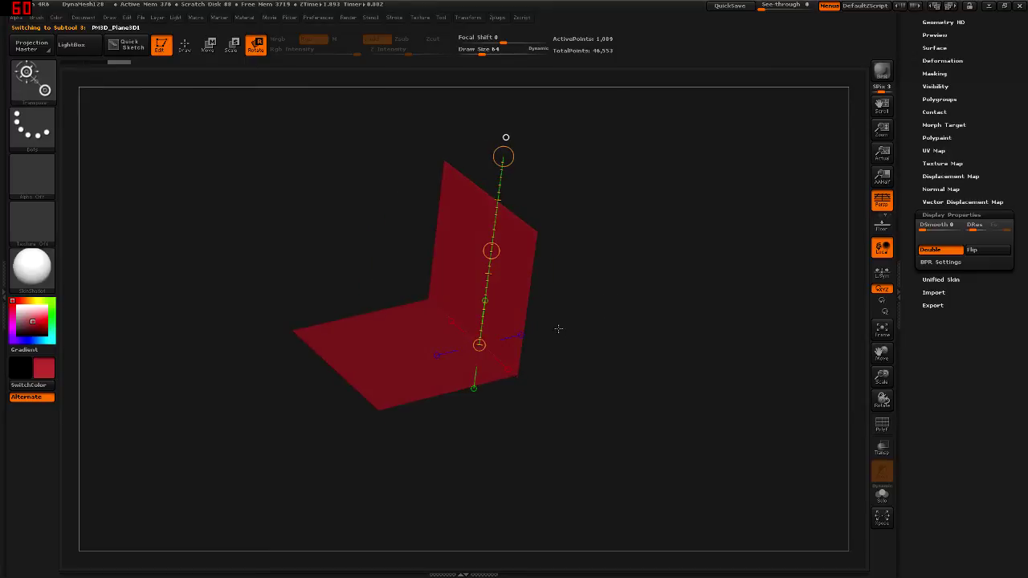
Select the PM3D_Plane3D subtool and snap to a side view of the planes
scroll(964, 241, "up", 3)
left_click(935, 229)
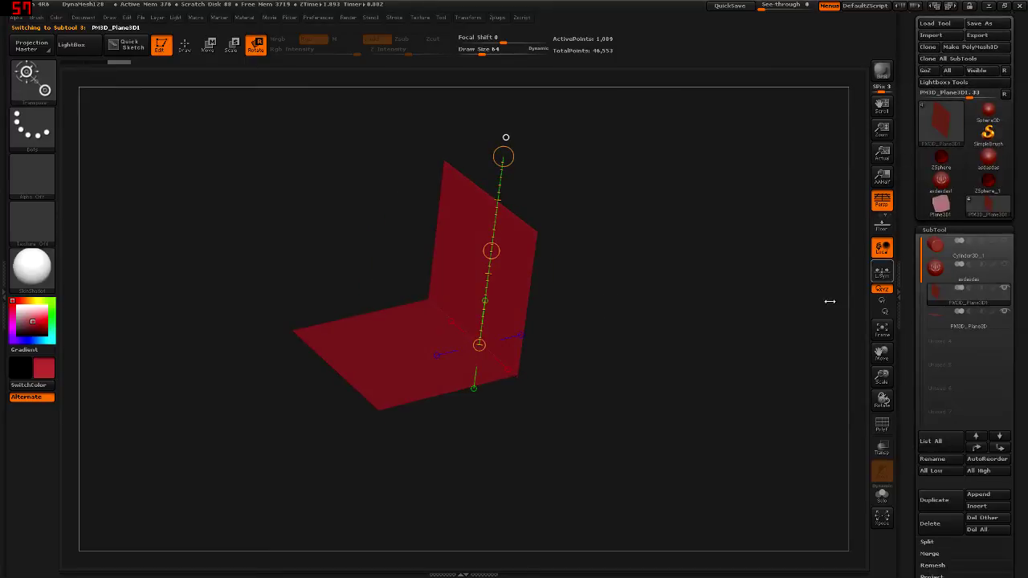
left_click(353, 384, "alt")
mouse_move(377, 434)
left_mouse_down()
mouse_move(464, 395)
mouse_move(525, 386)
left_mouse_up()
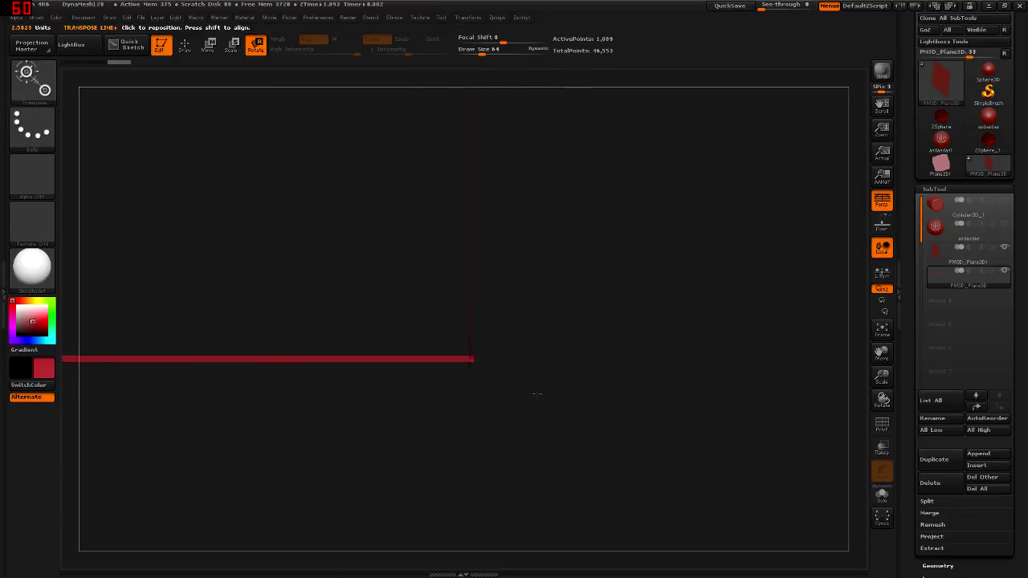
Align a straight side-on view of the planes and turn perspective off
mouse_move(525, 386)
left_mouse_down()
mouse_move(573, 394)
mouse_move(561, 392)
left_mouse_up()
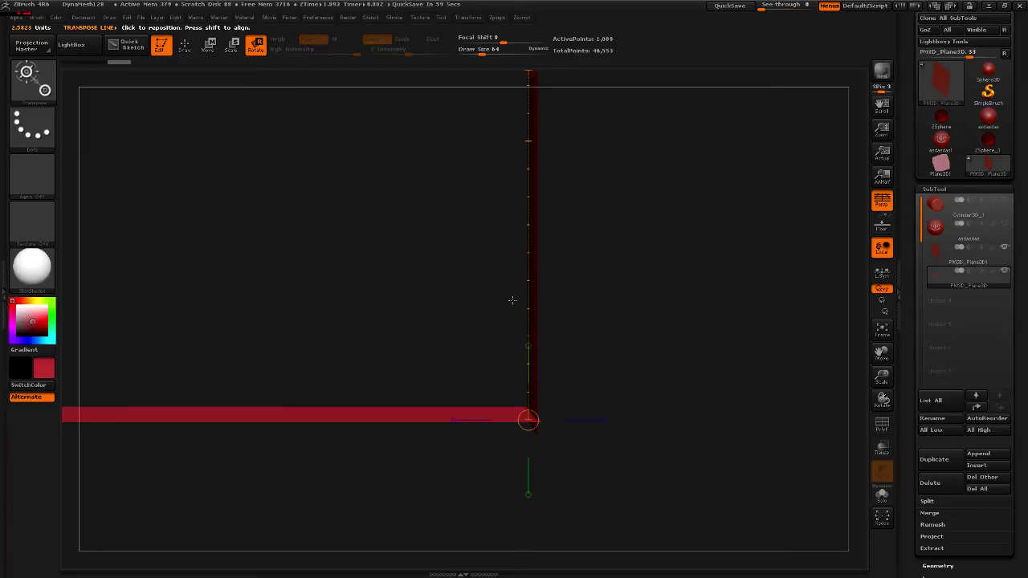
mouse_move(531, 283)
left_mouse_down()
mouse_move(470, 350)
mouse_move(476, 363)
left_mouse_up()
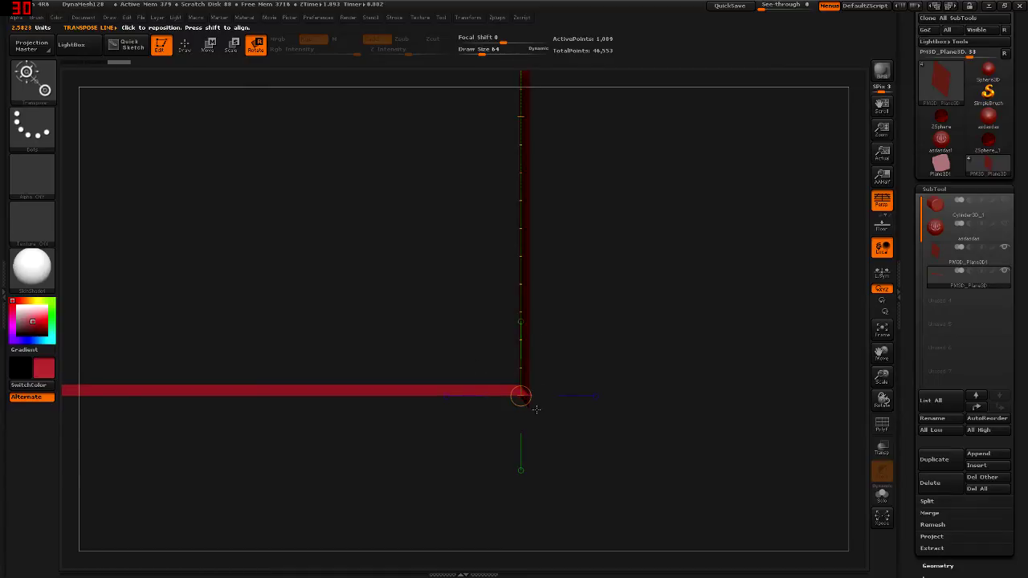
mouse_move(551, 362)
left_mouse_down()
mouse_move(429, 324)
mouse_move(356, 319)
mouse_move(418, 270)
mouse_move(535, 242)
mouse_move(677, 310)
mouse_move(666, 378)
mouse_move(605, 410)
mouse_move(466, 354)
mouse_move(449, 313)
mouse_move(538, 343)
left_mouse_up()
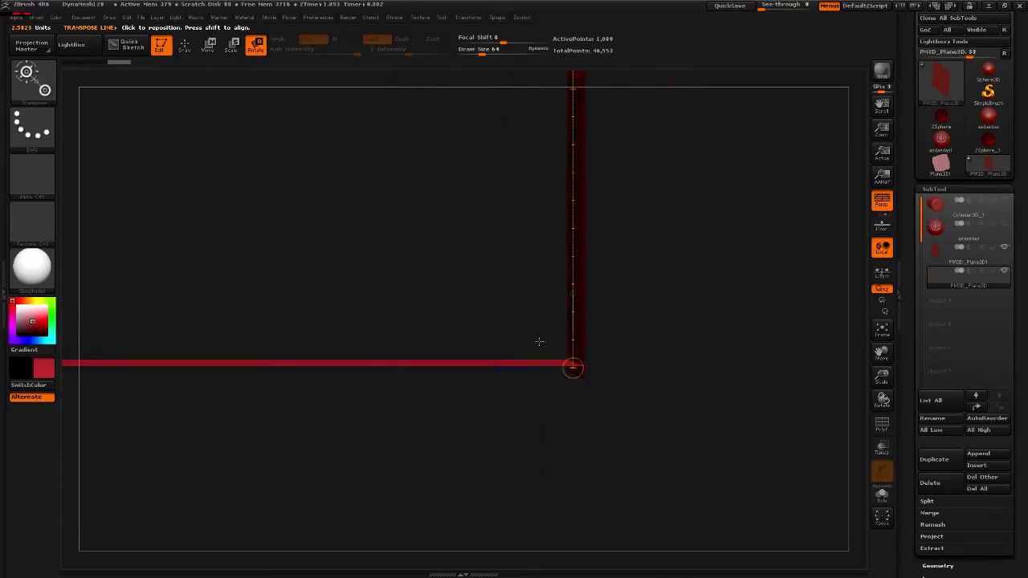
left_click(894, 210)
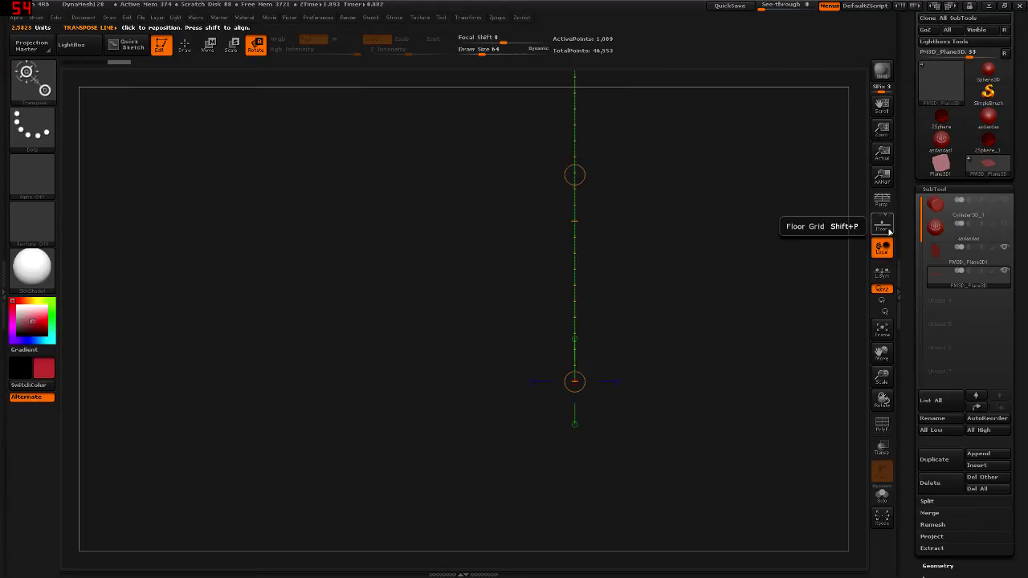
Restore perspective, orbit to an edge-on L view, and draw a move line along the floor
left_click(882, 201)
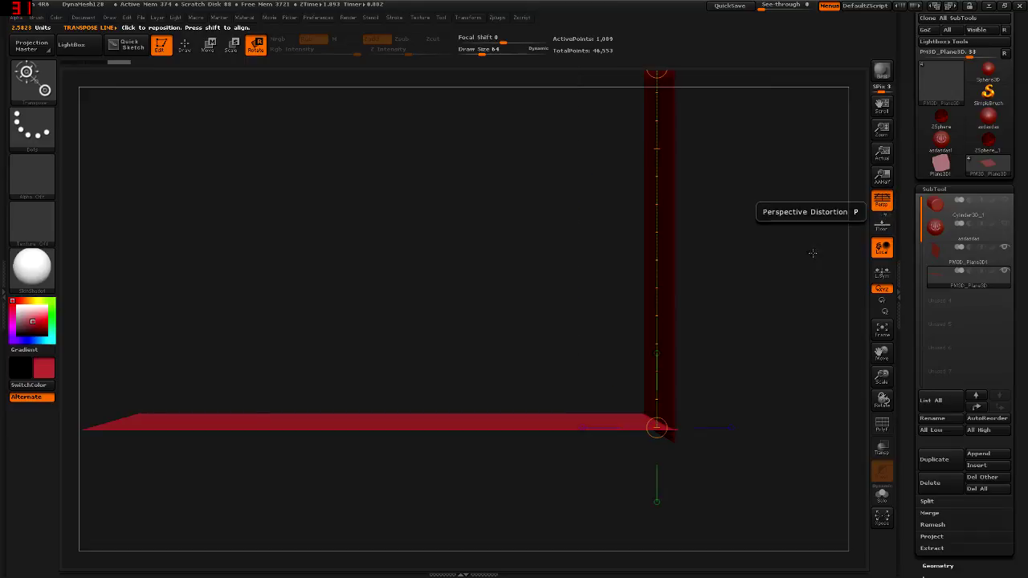
left_click_drag(694, 286, 630, 235)
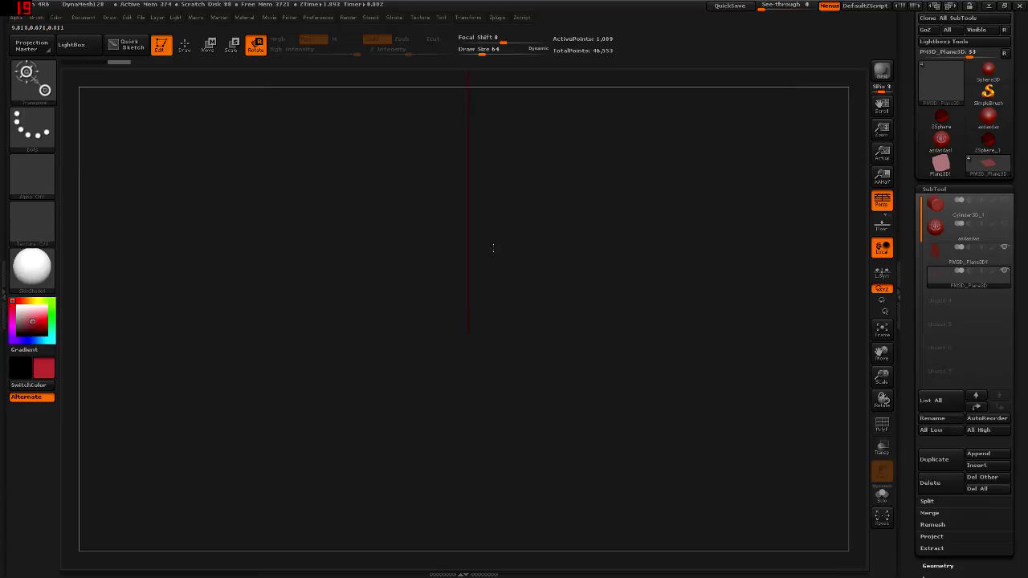
left_click_drag(503, 237, 498, 239)
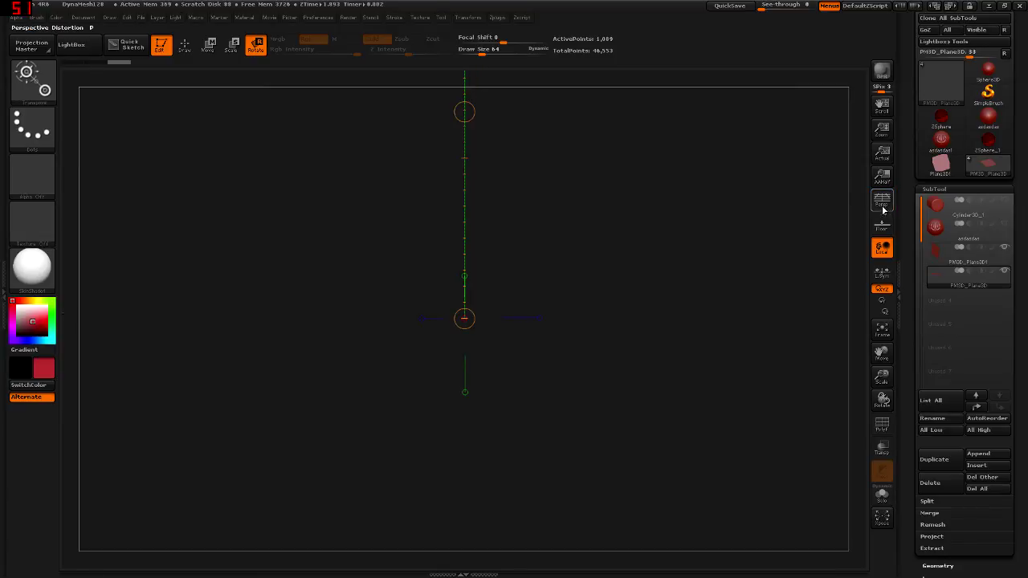
mouse_move(510, 244)
left_mouse_down()
mouse_move(661, 243)
mouse_move(725, 278)
mouse_move(722, 325)
mouse_move(659, 351)
mouse_move(491, 334)
mouse_move(353, 276)
mouse_move(394, 212)
mouse_move(557, 298)
mouse_move(487, 340)
left_mouse_up()
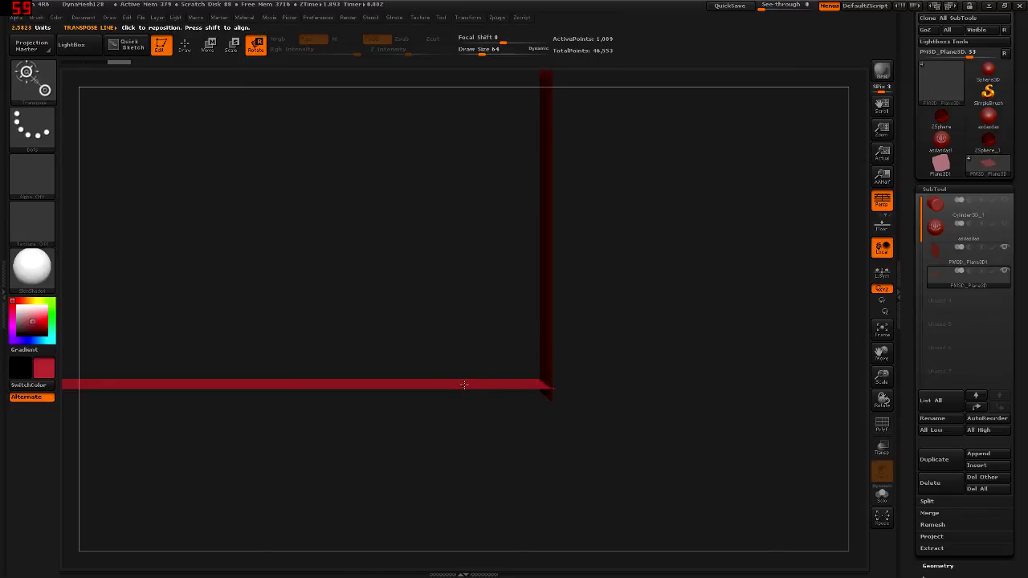
left_click_drag(468, 389, 595, 347)
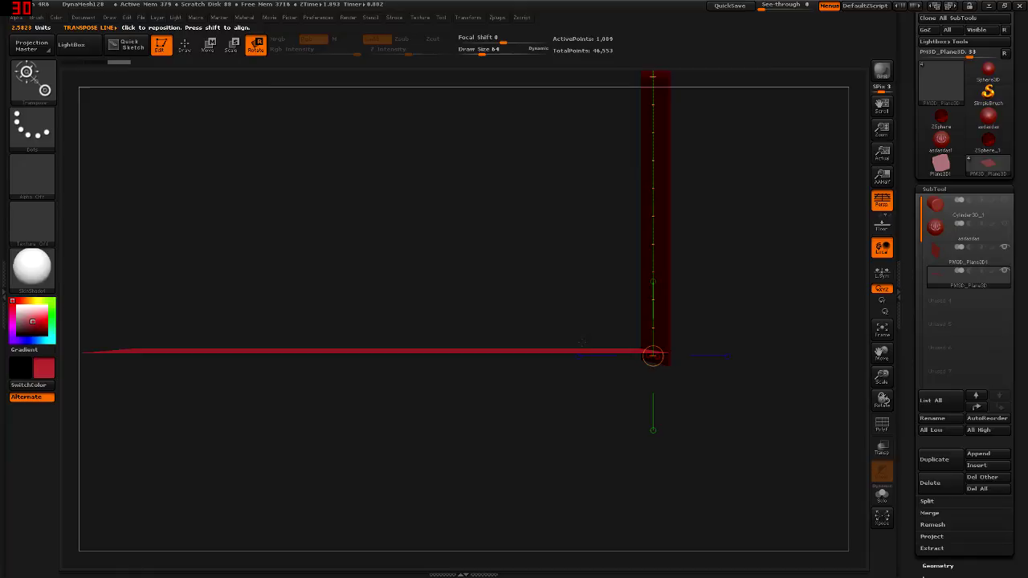
key("w")
left_click_drag(633, 354, 161, 354)
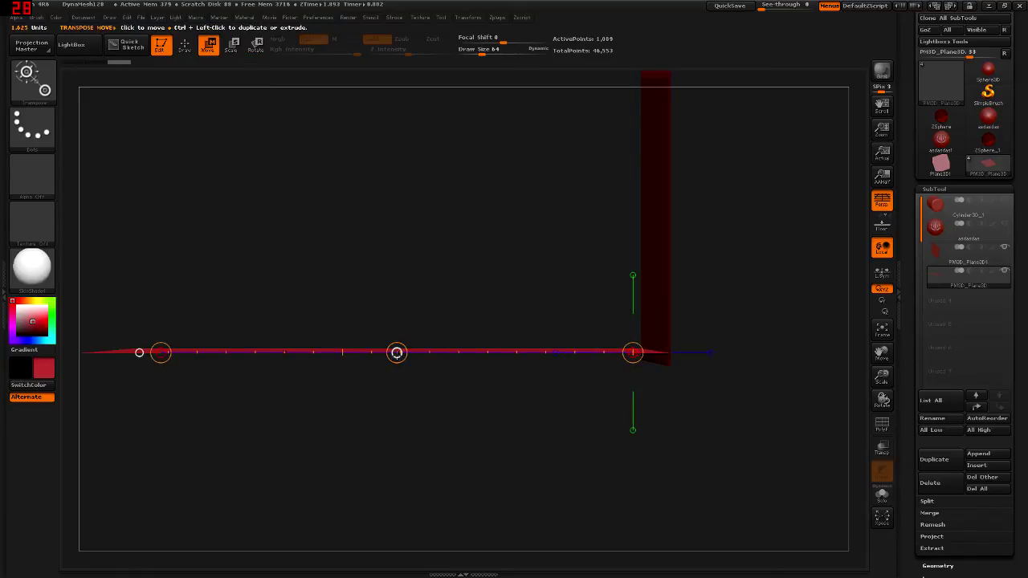
Lower the floor plane to the wall's base, then select the upright wall in front view
left_click_drag(396, 352, 405, 365)
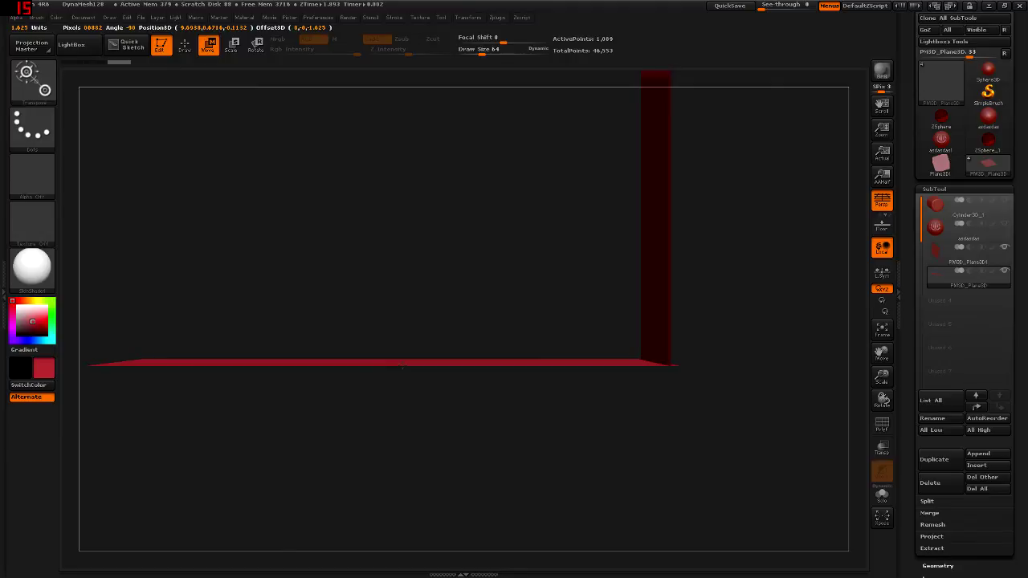
left_click_drag(486, 314, 518, 404)
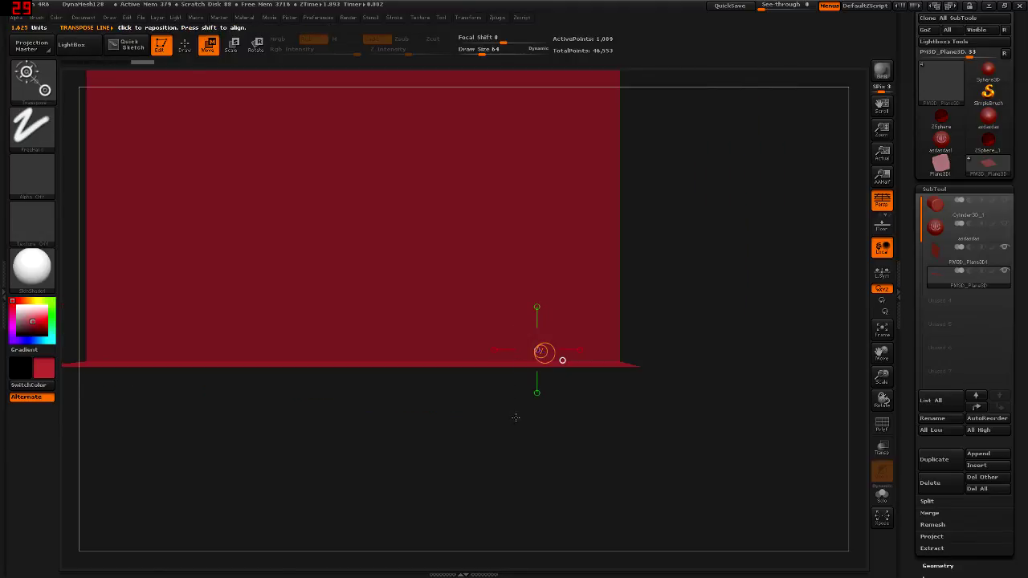
mouse_move(523, 287)
left_mouse_down()
mouse_move(489, 352)
mouse_move(498, 357)
left_mouse_up()
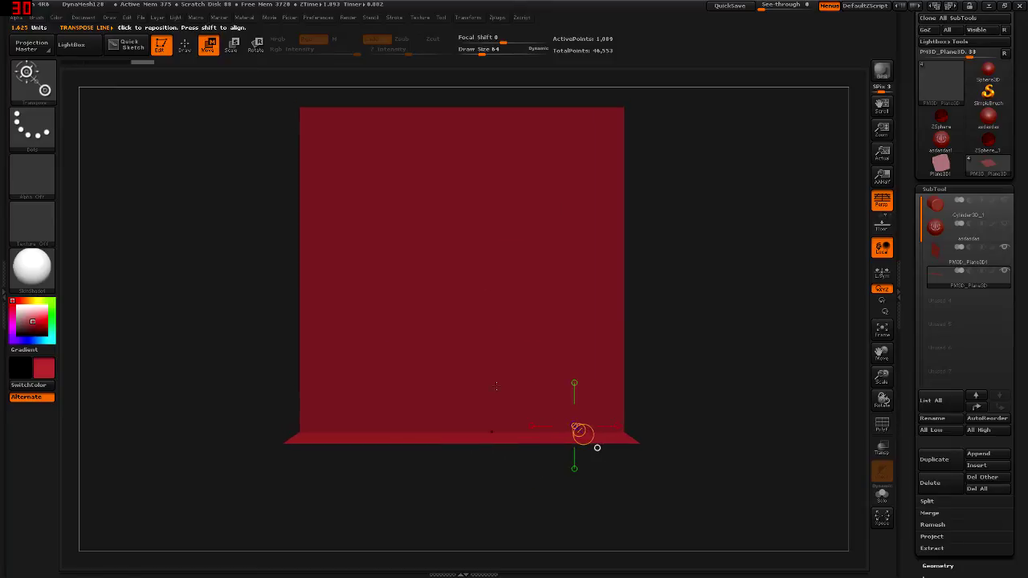
left_click_drag(554, 451, 597, 447)
left_click_drag(484, 344, 488, 359)
left_click(490, 312, "alt")
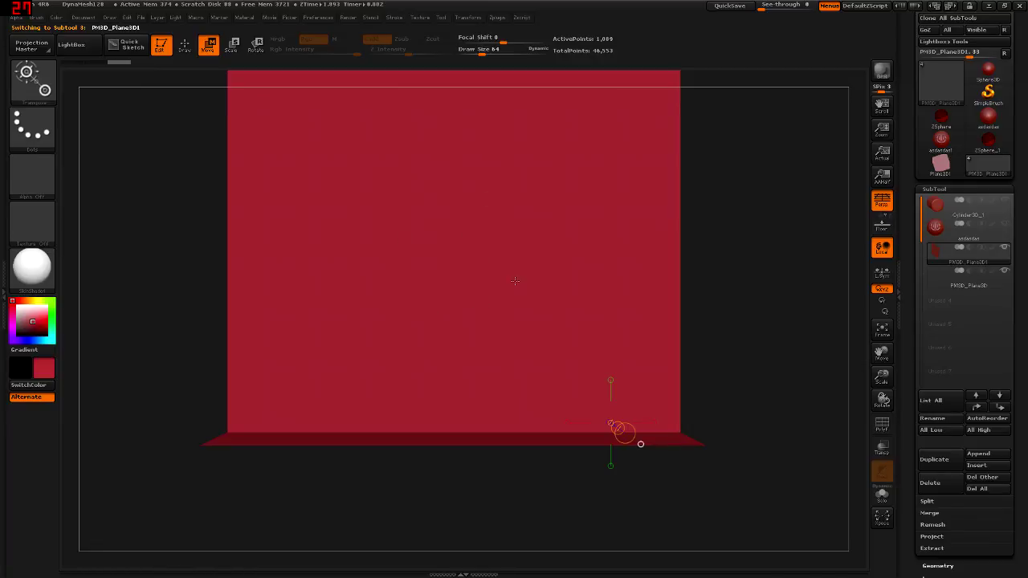
right_click_drag(515, 193, 486, 340)
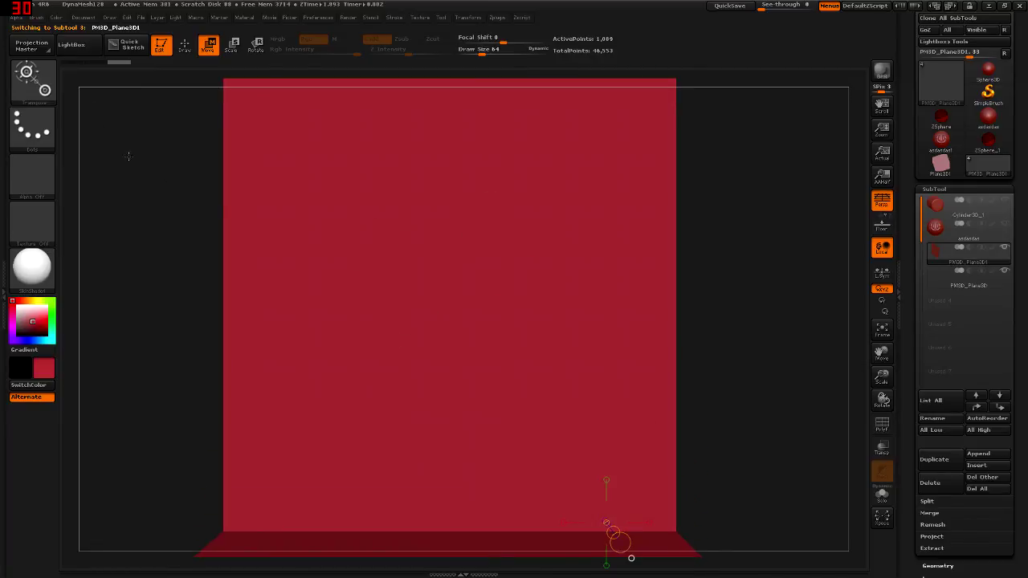
Test a Draw brush stroke on the wall and subdivide it twice
key("q")
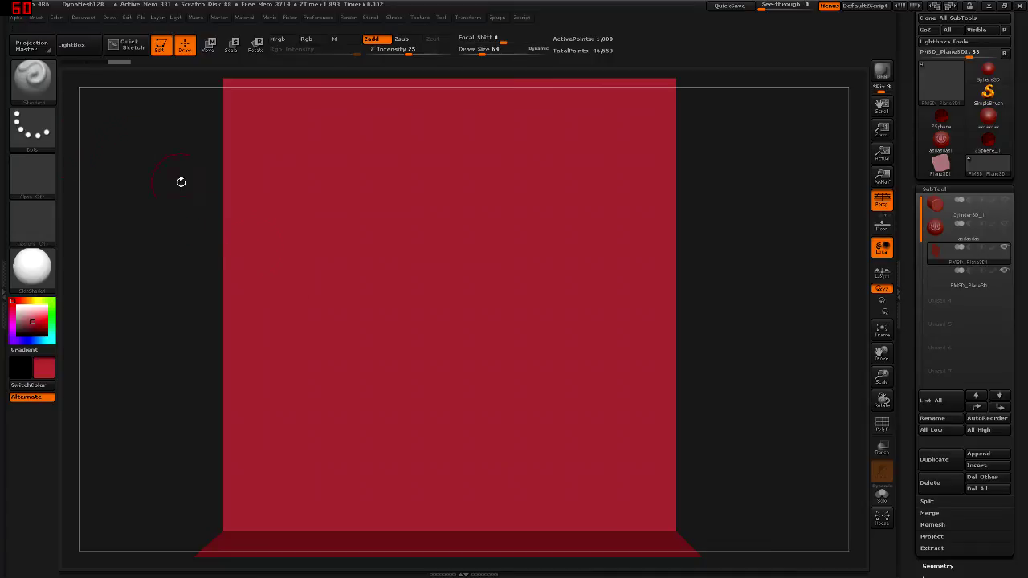
mouse_move(327, 287)
left_mouse_down()
mouse_move(424, 321)
mouse_move(497, 385)
mouse_move(452, 351)
left_mouse_up()
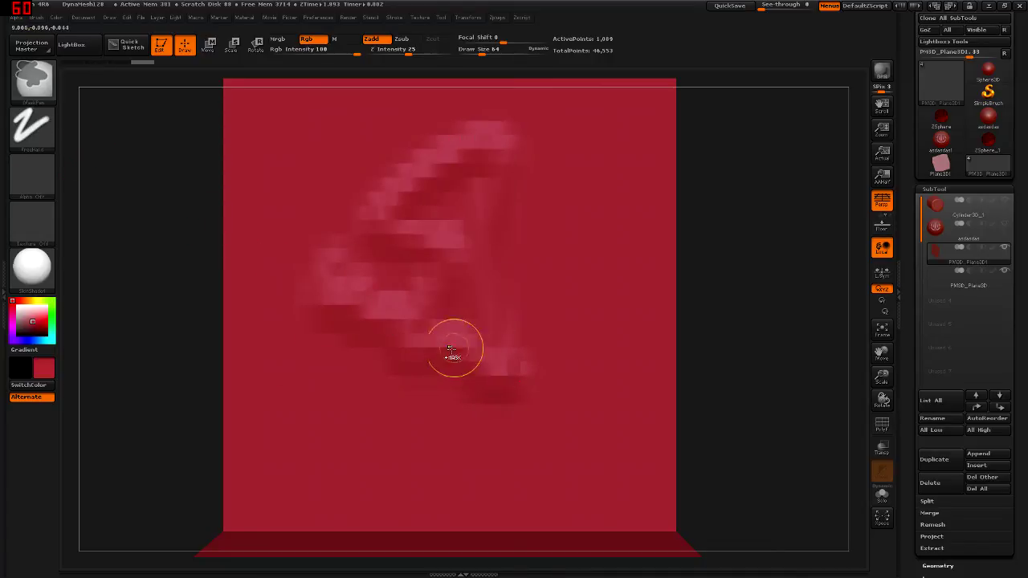
key("ctrl+d")
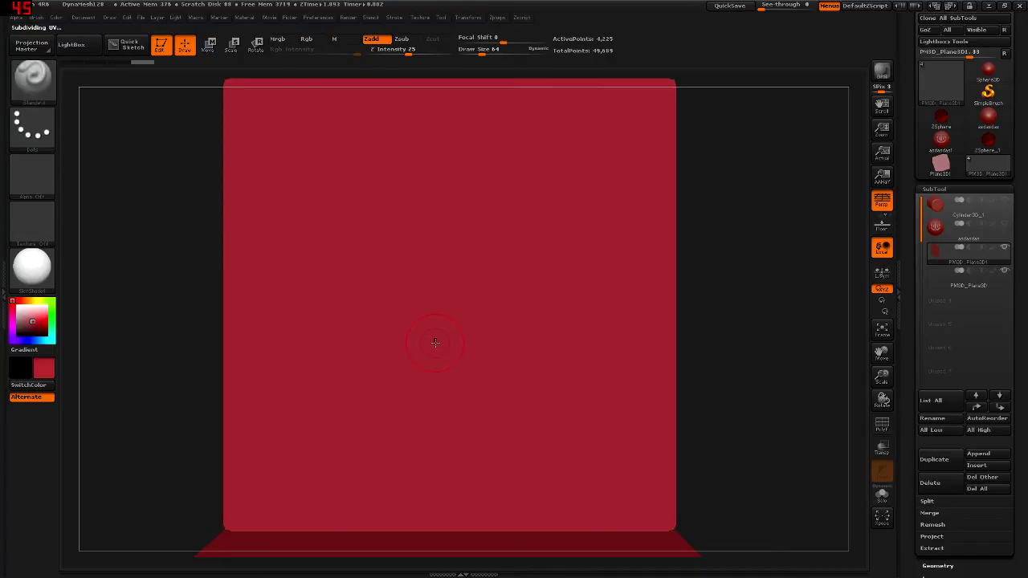
key("ctrl+d")
mouse_move(332, 176)
left_mouse_down()
mouse_move(481, 377)
mouse_move(369, 225)
mouse_move(410, 450)
mouse_move(566, 306)
left_mouse_up()
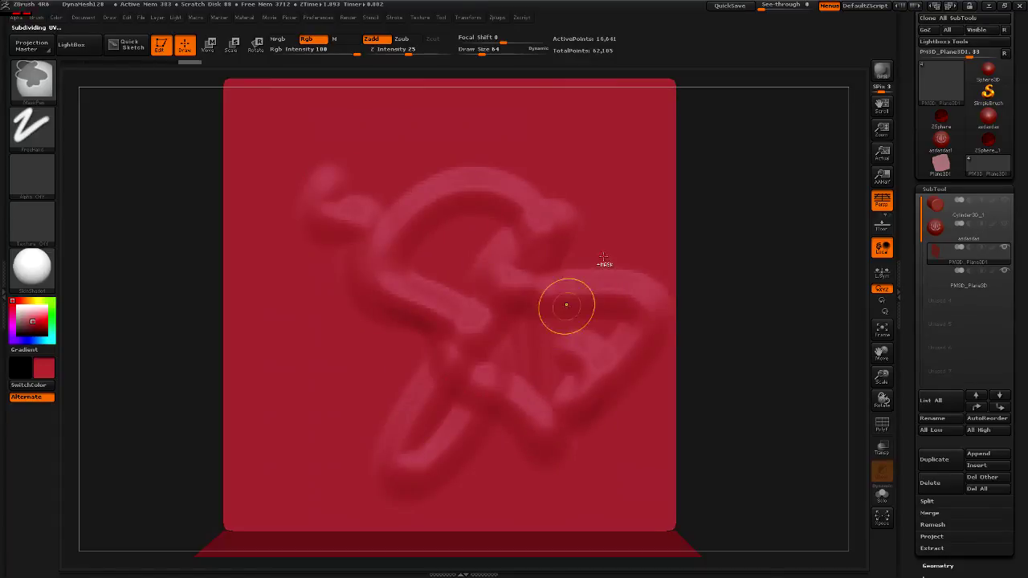
key("ctrl+z")
key("ctrl+z")
key("ctrl+z")
Try an arch stroke, check the wireframe, undo it, and subdivide the wall twice more
mouse_move(394, 211)
left_mouse_down()
mouse_move(406, 265)
mouse_move(492, 466)
mouse_move(292, 460)
left_mouse_up()
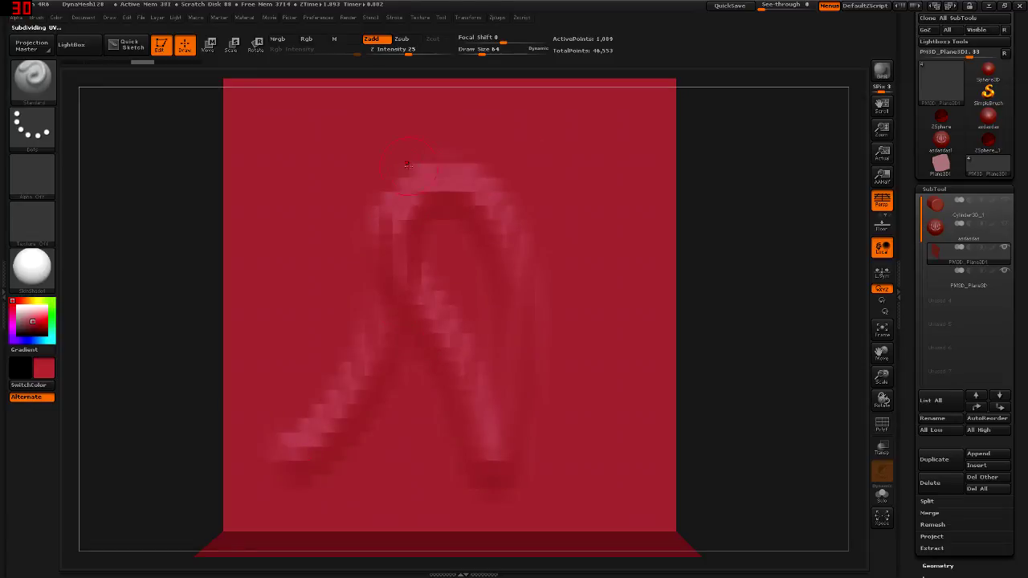
key("shift+f")
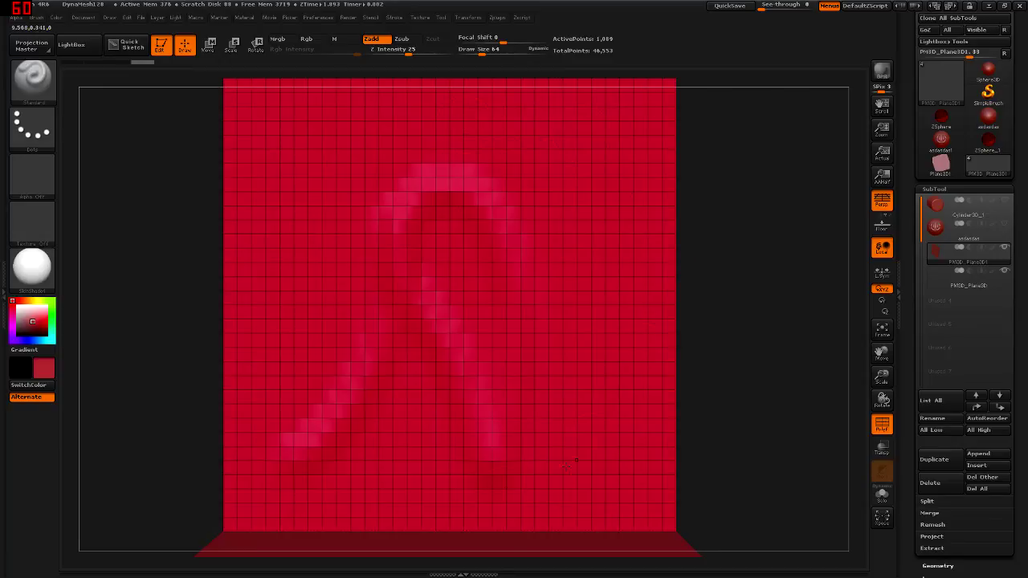
key("shift+f")
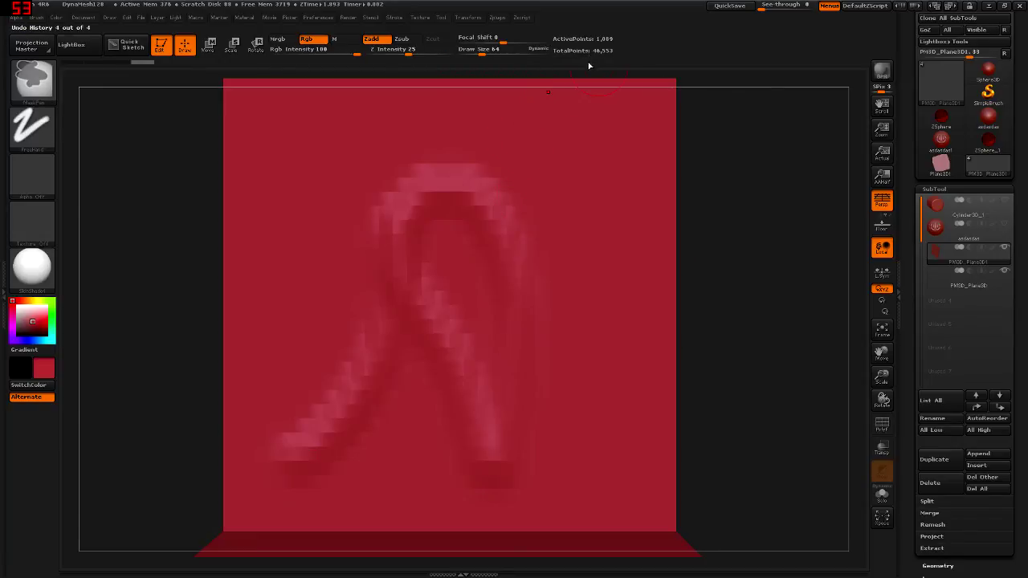
key("ctrl+z")
key("ctrl+d")
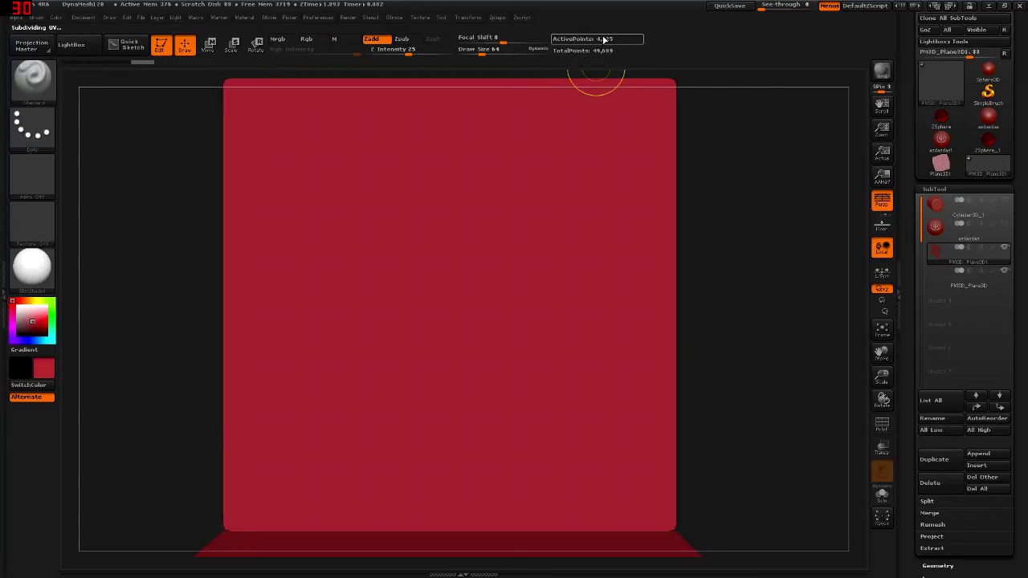
key("ctrl+d")
key("ctrl+d")
Sculpt trial ridges forming a large character on the upright wall, then undo them
left_click_drag(325, 127, 558, 481)
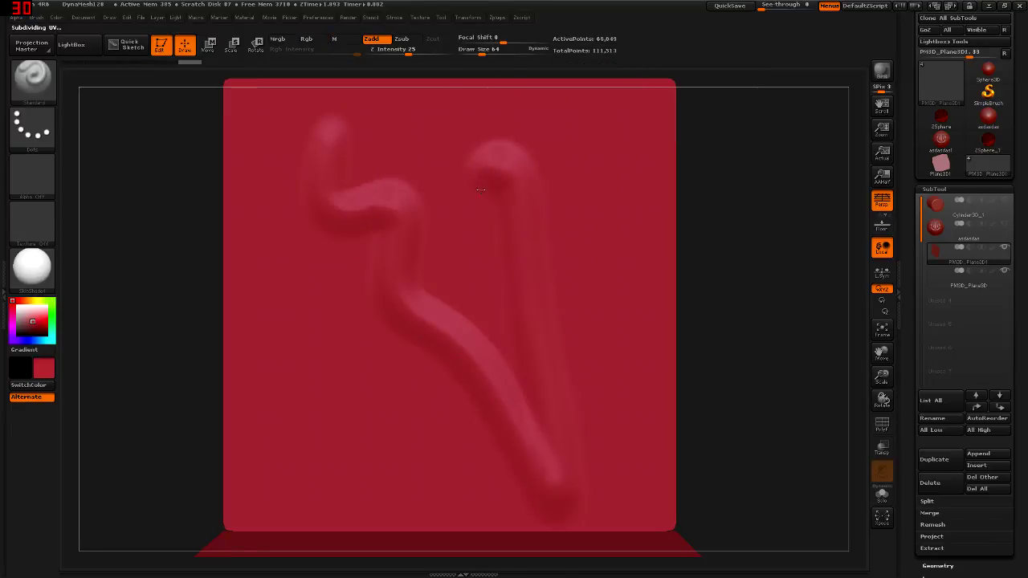
left_click_drag(498, 144, 301, 482)
left_click_drag(281, 338, 562, 321)
left_click_drag(562, 161, 545, 291)
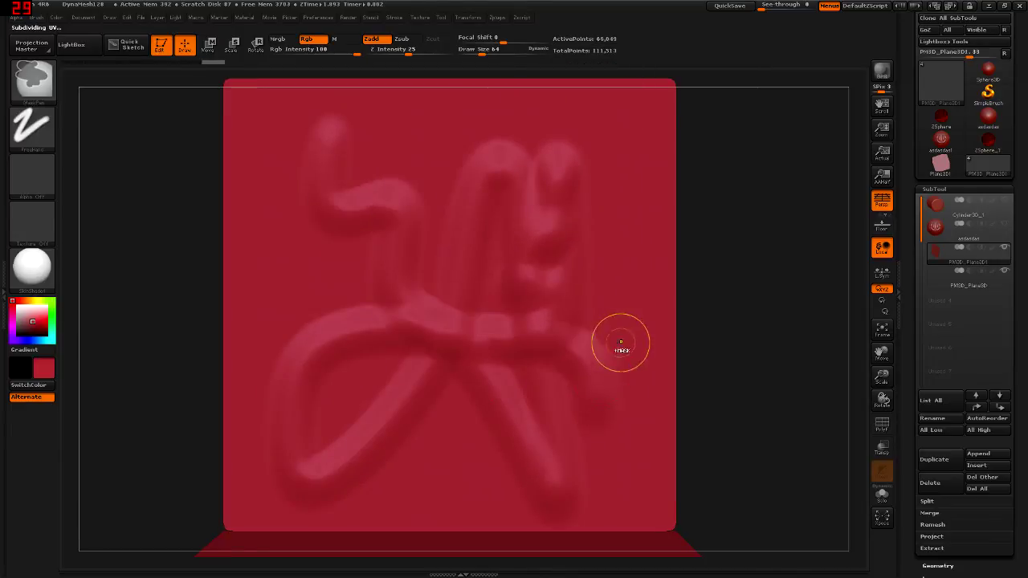
key("ctrl+z")
key("ctrl+z")
key("ctrl+z")
Sculpt an arch of ridges down the left, across the top and down the right, then orbit to review
left_click_drag(364, 207, 371, 392)
mouse_move(359, 230)
left_mouse_down()
mouse_move(457, 197)
mouse_move(579, 478)
left_mouse_up()
left_click_drag(332, 248, 384, 481)
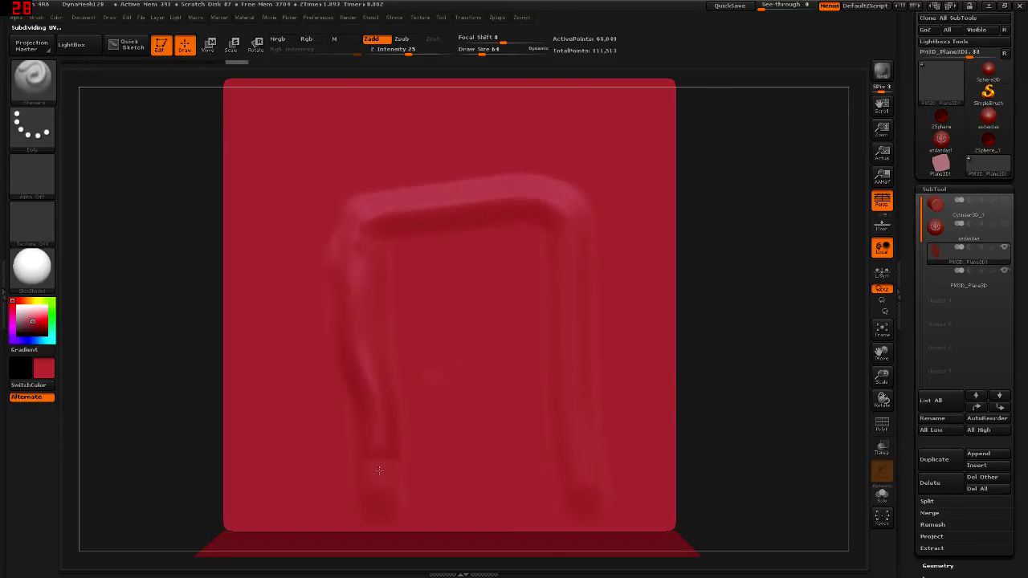
left_click_drag(341, 211, 586, 418)
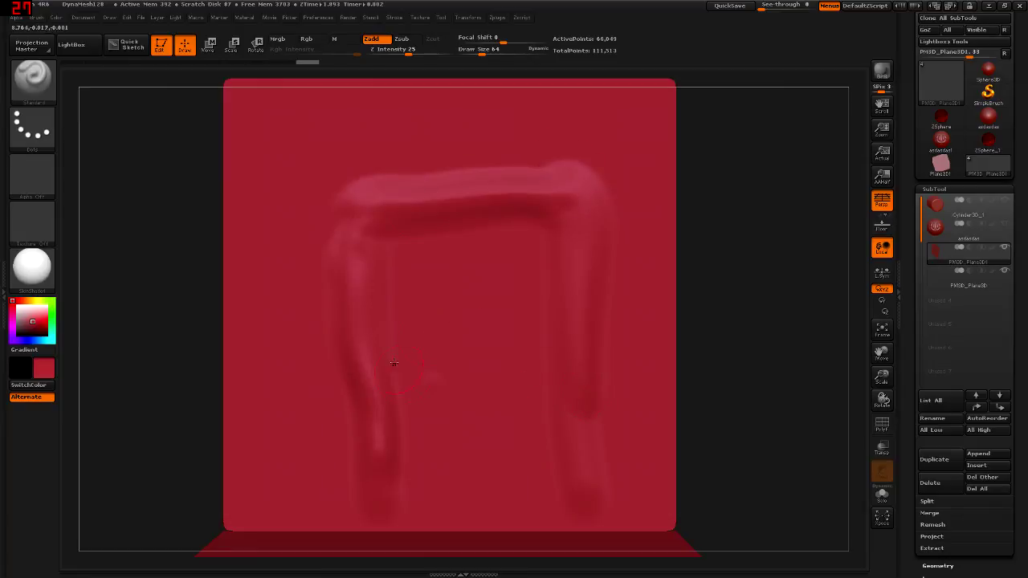
mouse_move(456, 364)
right_mouse_down()
mouse_move(464, 379)
mouse_move(459, 294)
mouse_move(475, 346)
mouse_move(463, 365)
mouse_move(496, 363)
mouse_move(458, 359)
mouse_move(487, 362)
right_mouse_up()
key("space")
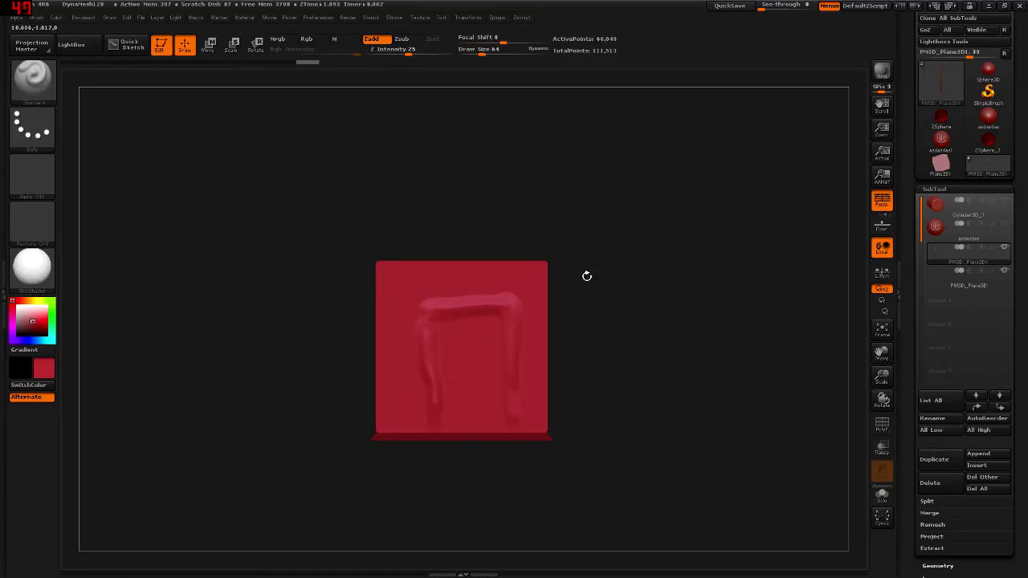